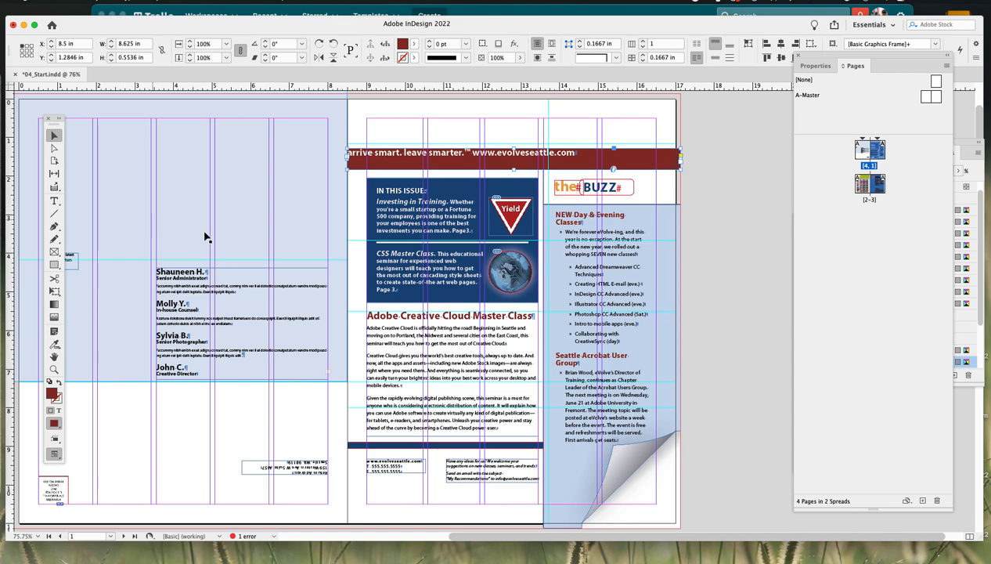
- Draw a text frame above the staff bios on the left page and type the word Customer, ending with a new paragraph
click(54, 202)
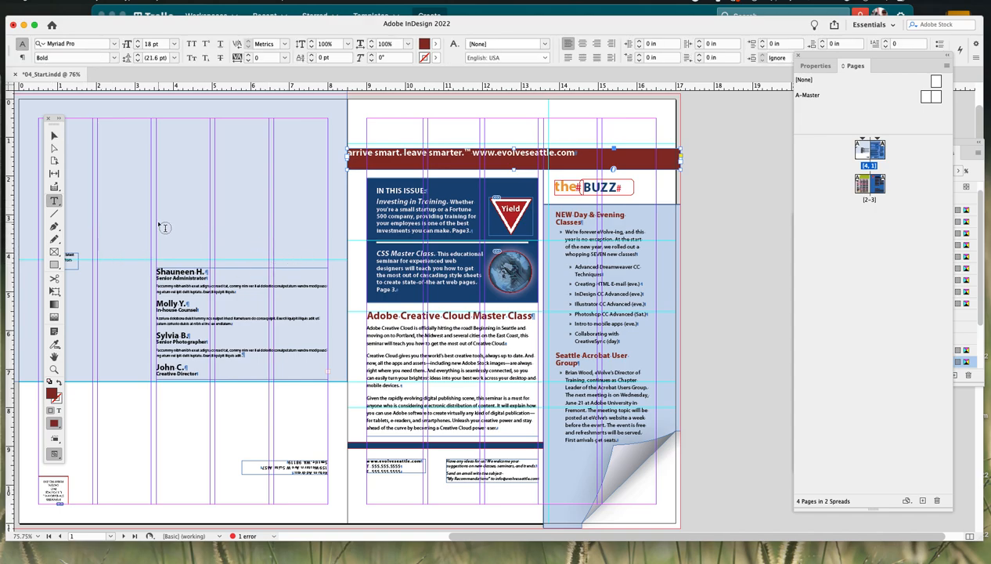
drag(157, 221, 289, 248)
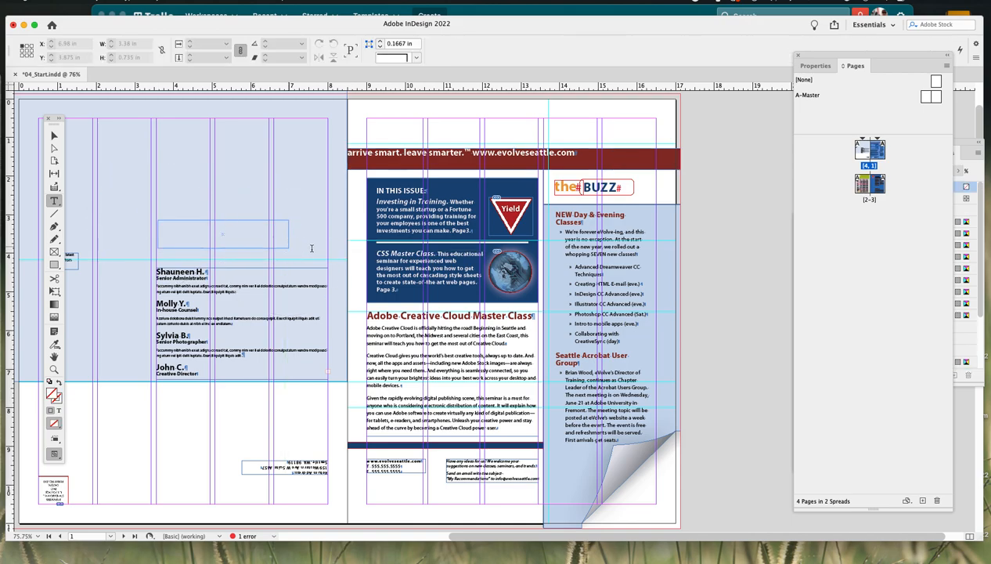
click(230, 228)
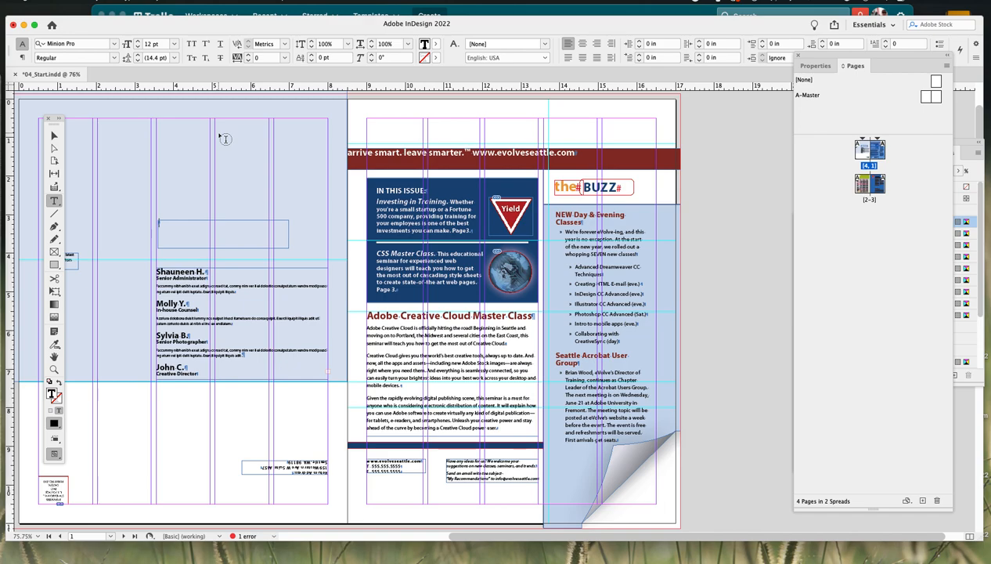
text(Cust)
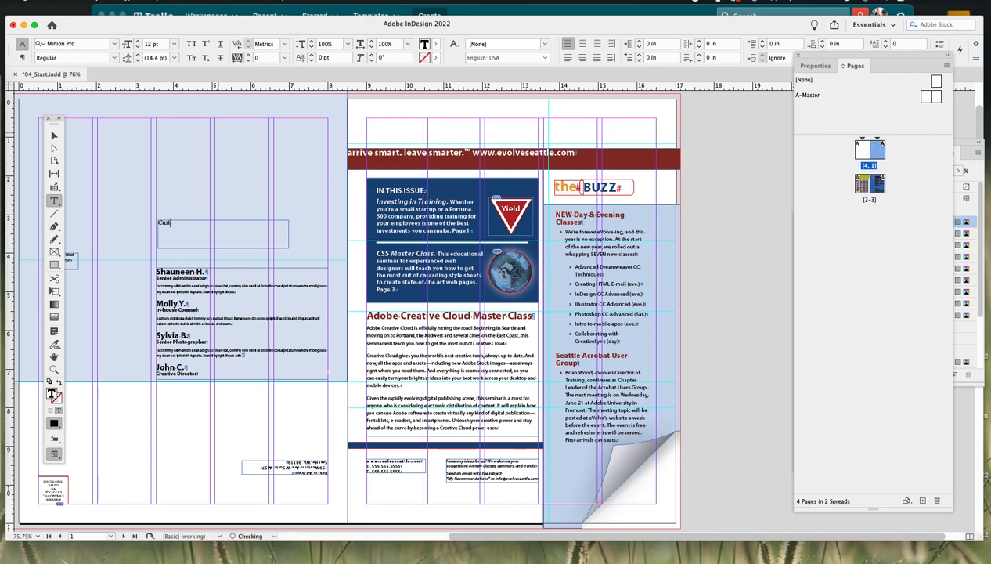
text(omer)
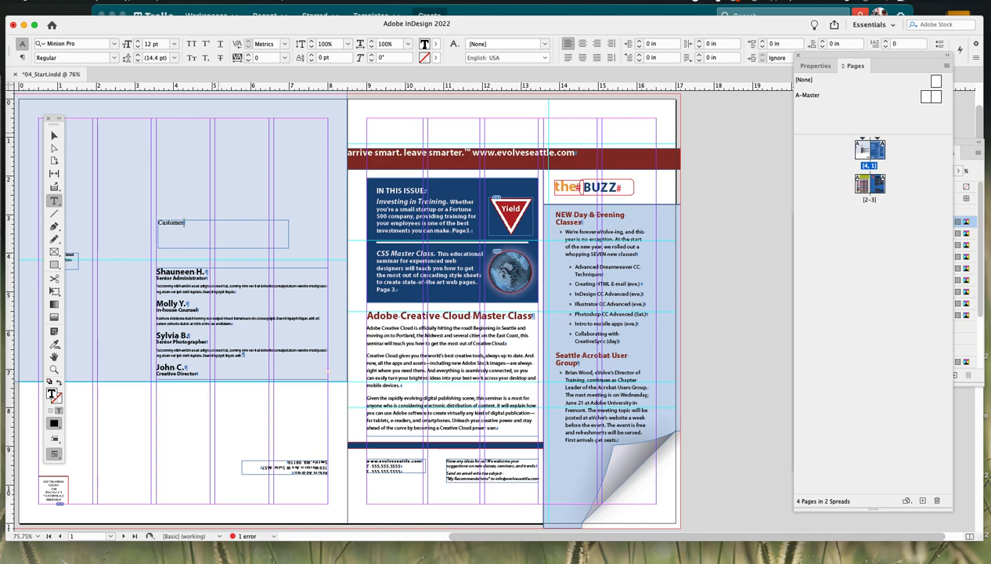
key(Return)
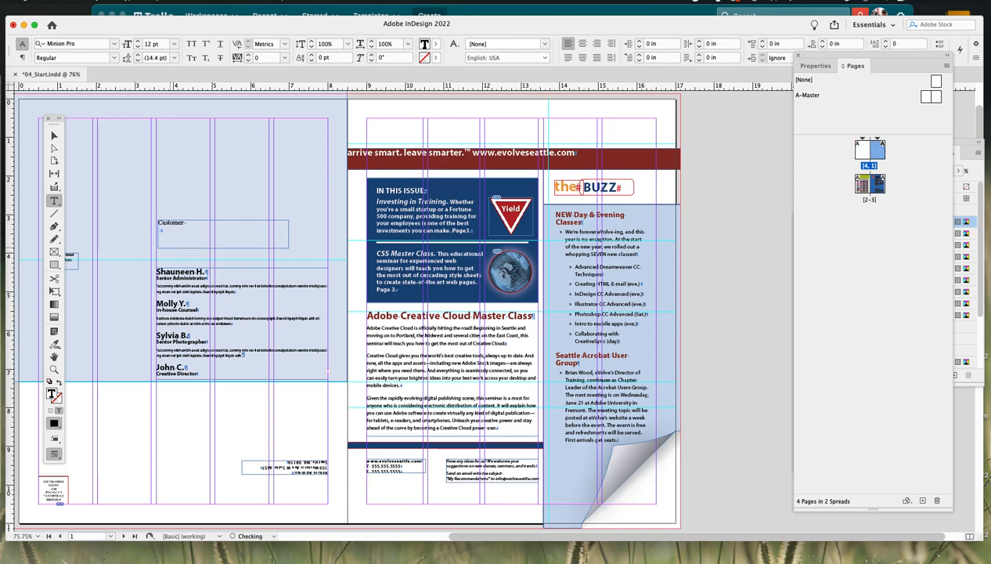
- Add Testimonials on a second line below Customer in the frame, removing the stray spaces after the T
drag(163, 230, 405, 463)
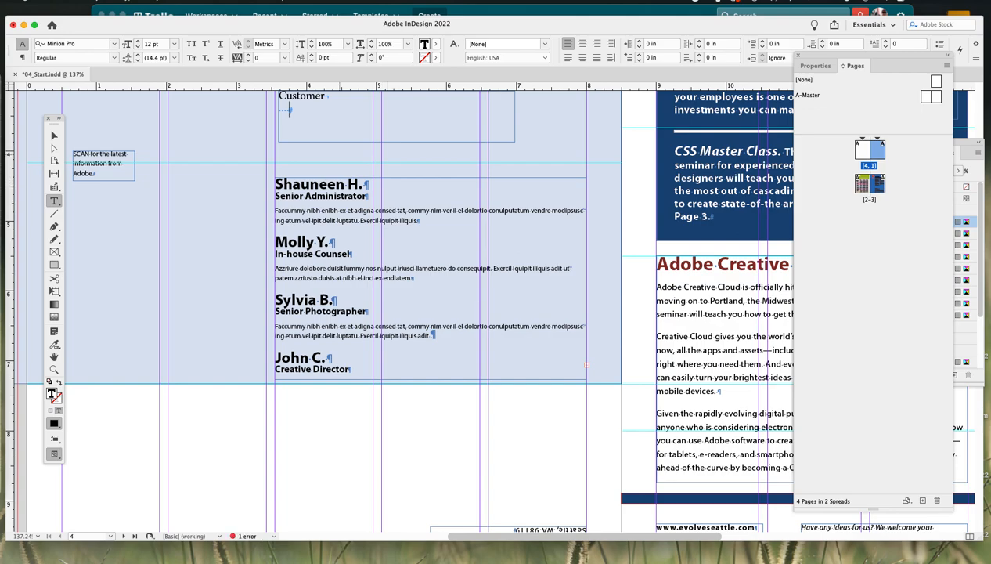
drag(356, 143, 358, 158)
key(Escape)
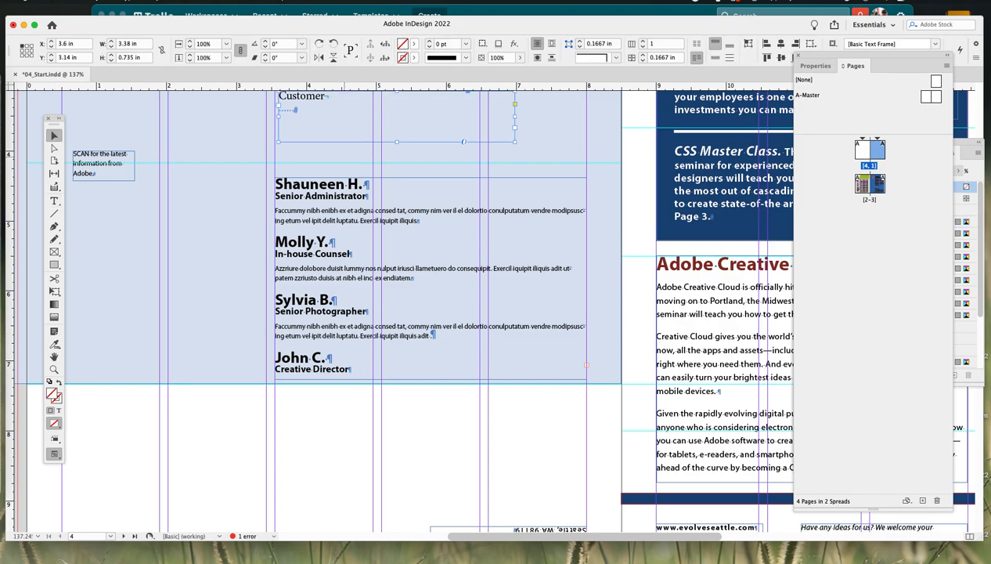
scroll(407, 313, up, 5)
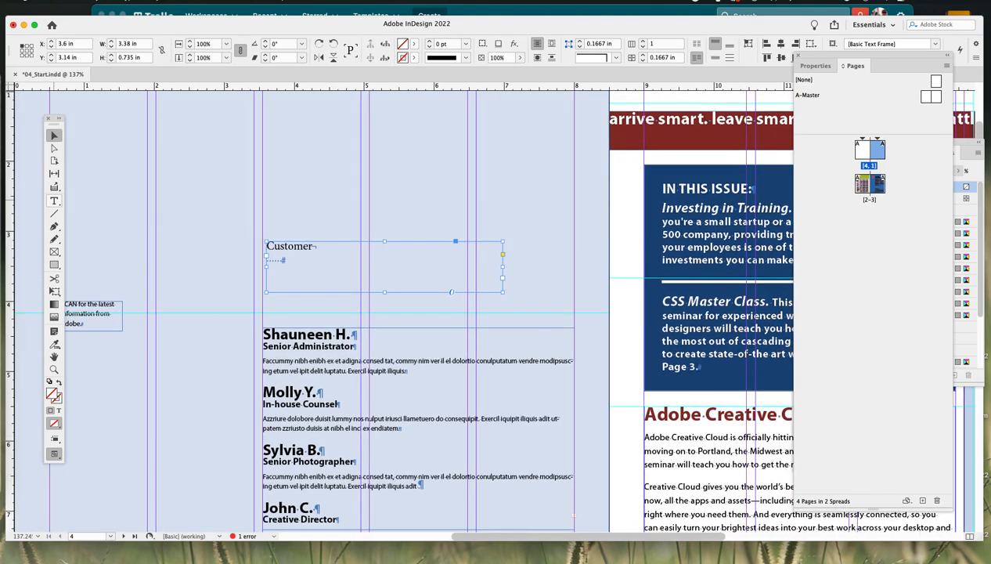
click(54, 201)
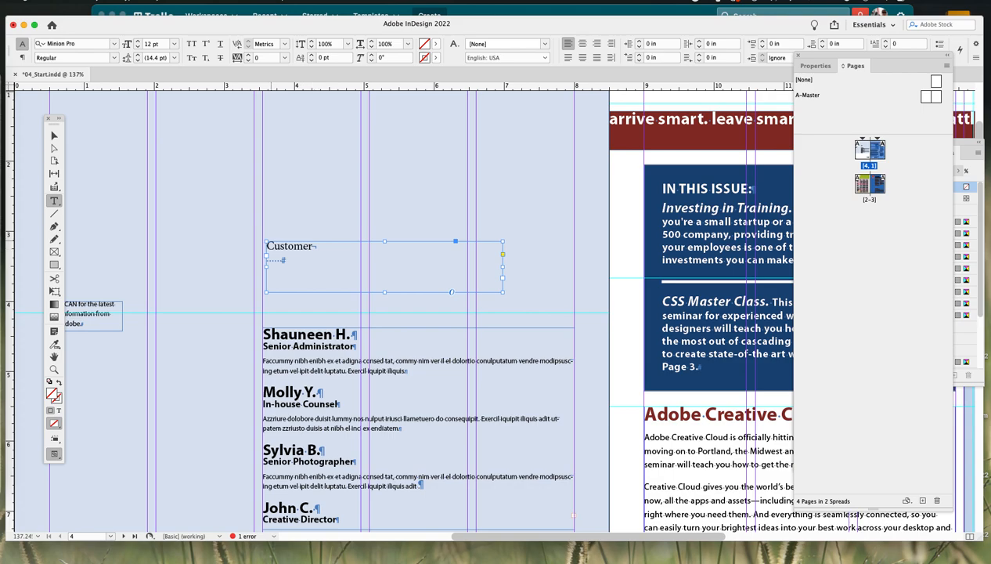
click(313, 246)
key(shift+Return)
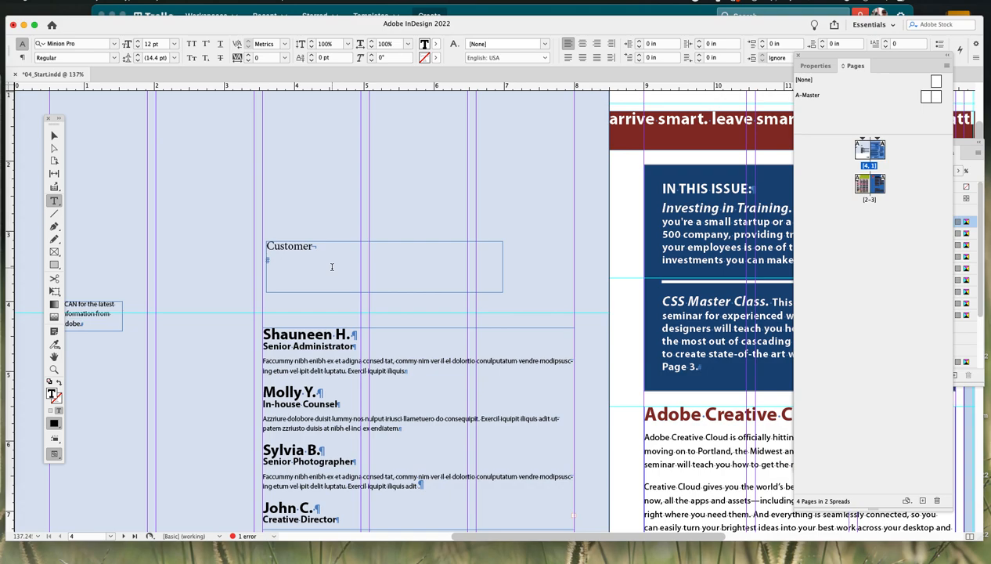
text(T    )
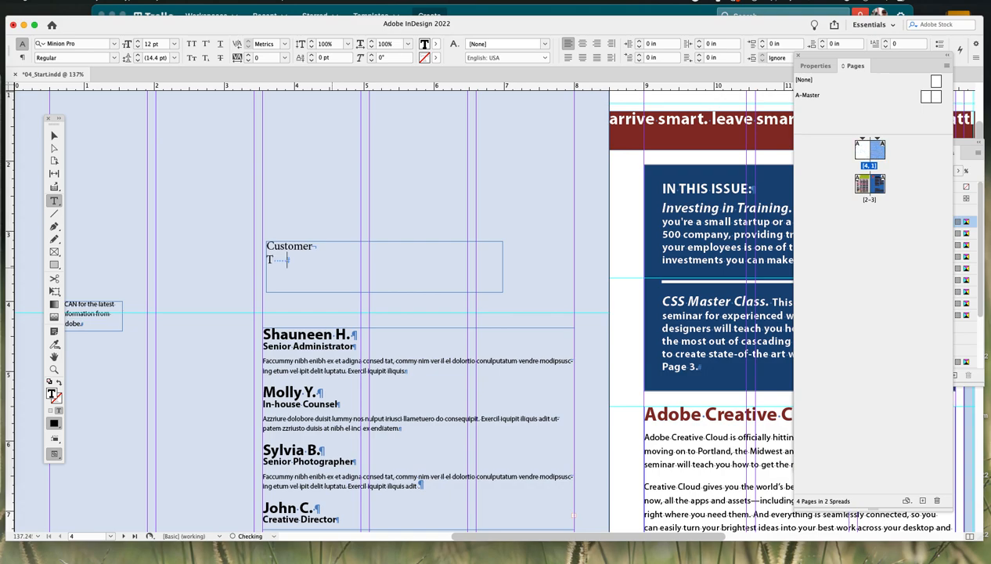
text(estimonials)
click(287, 259)
key(BackSpace)
key(BackSpace)
key(BackSpace)
key(BackSpace)
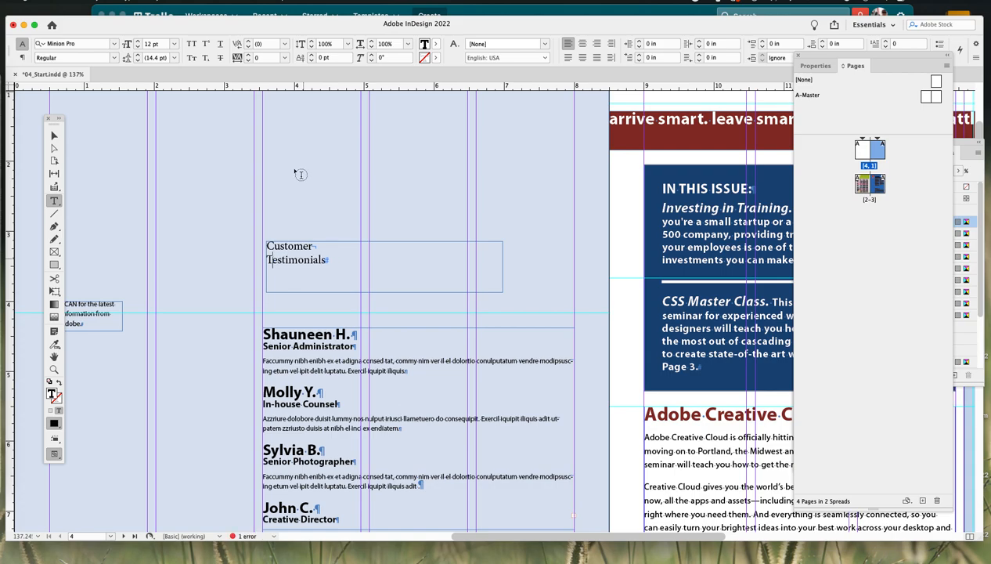
drag(267, 246, 273, 245)
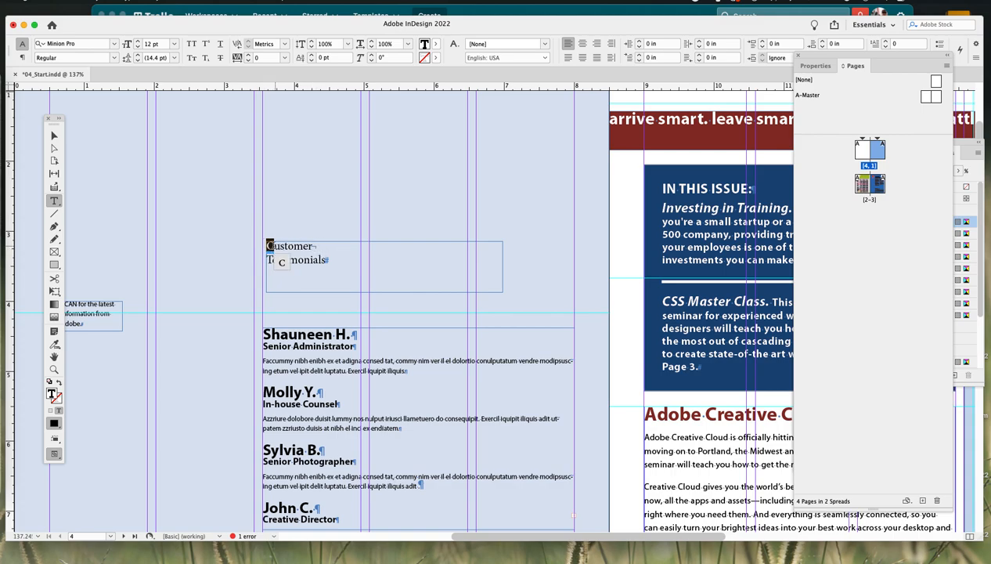
drag(302, 246, 309, 260)
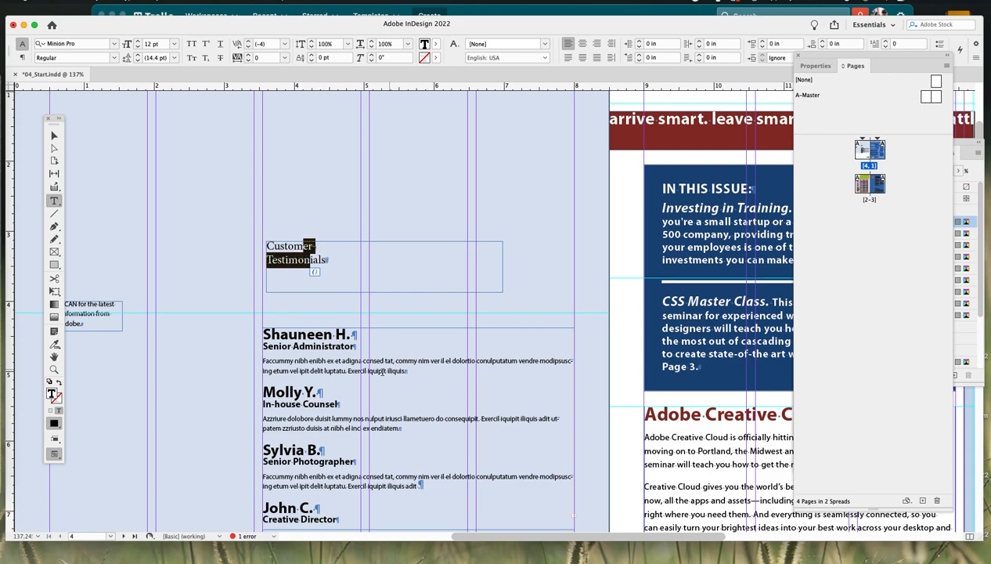
click(303, 248)
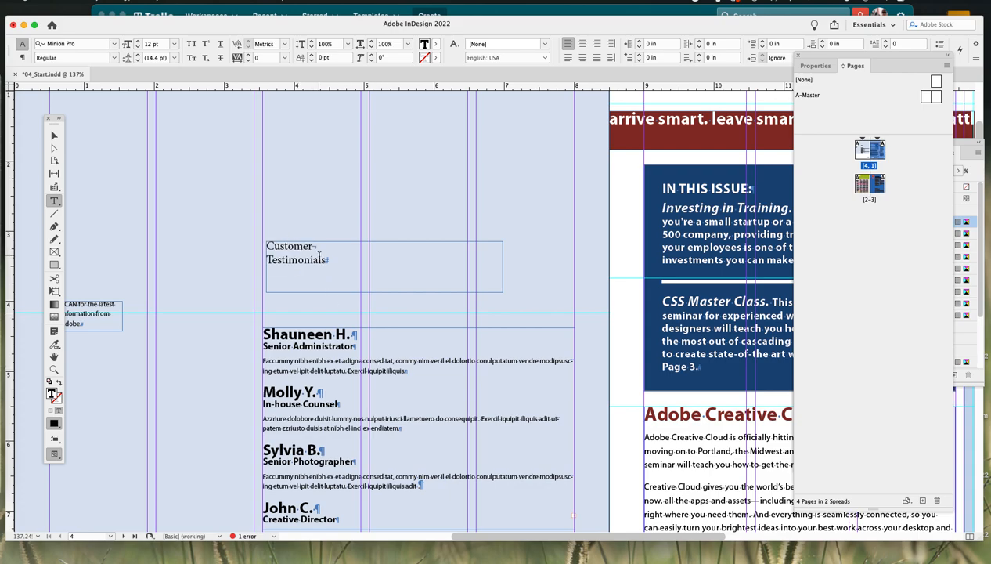
- Open the Paragraph Styles panel and position and resize it beside the page
click(250, 3)
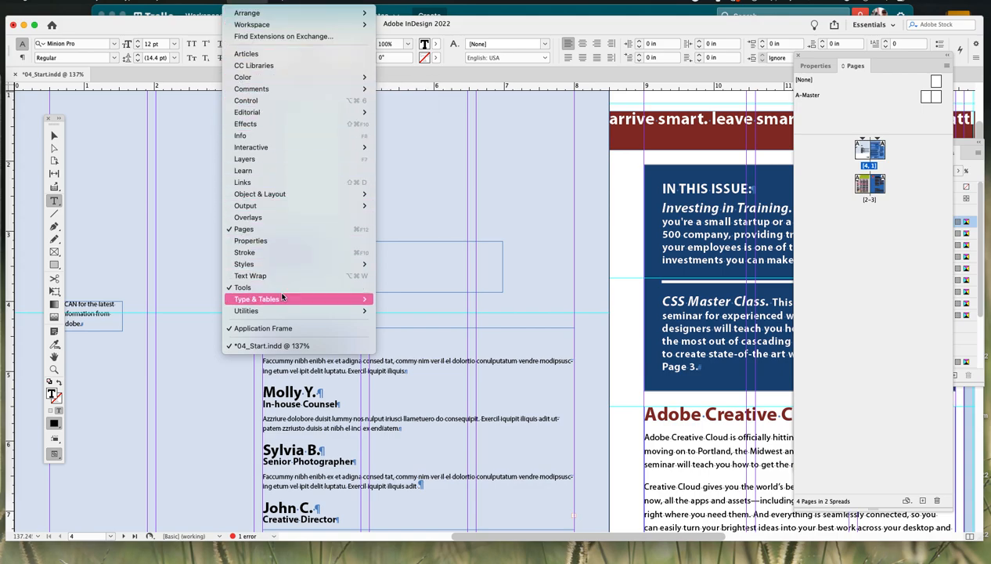
mouse_move(287, 269)
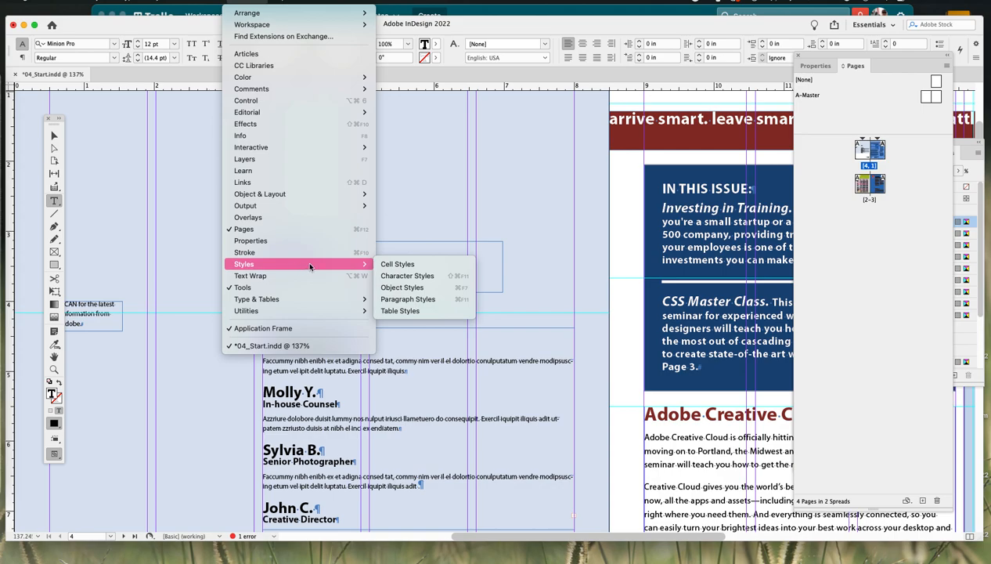
click(428, 300)
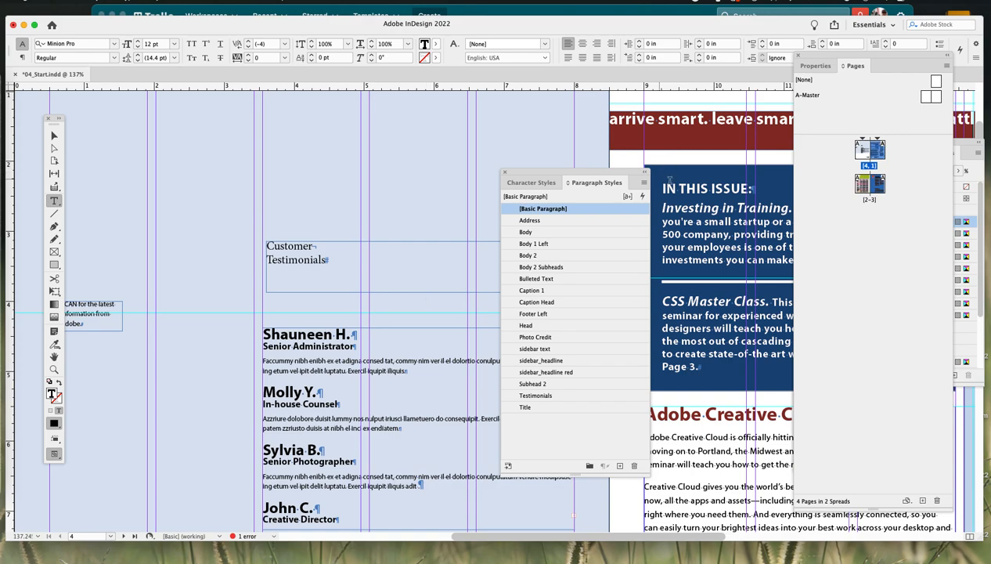
drag(585, 177, 663, 127)
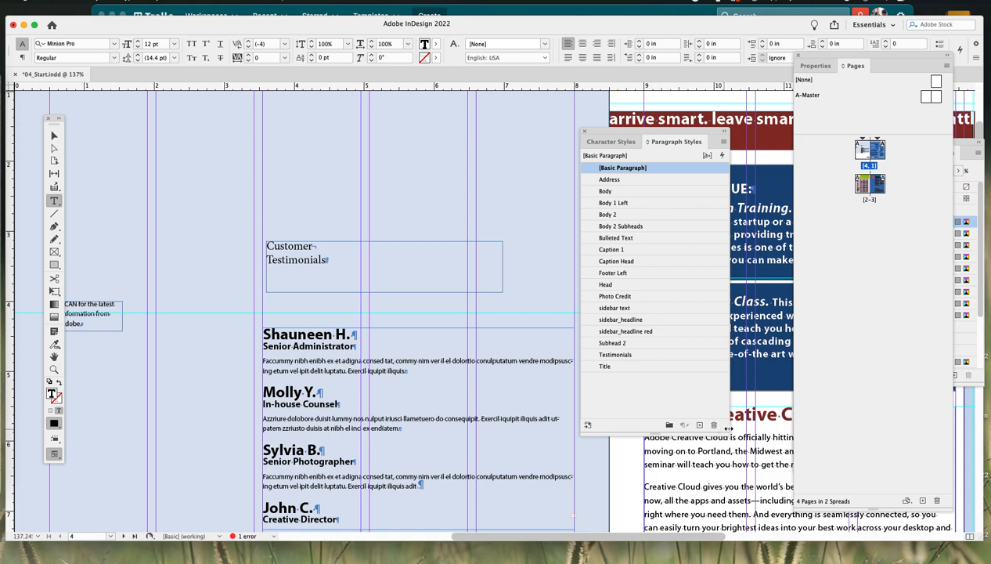
drag(723, 427, 748, 483)
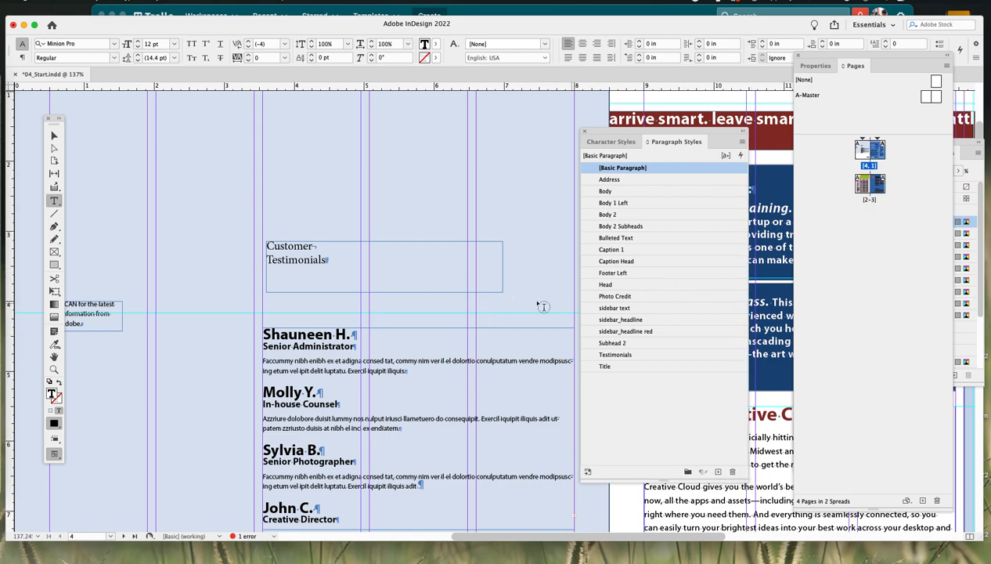
- Apply the Testimonials paragraph style to the heading text after trying Body, Body 1 Left, Body 2, Caption 1 and Head
click(311, 247)
click(621, 191)
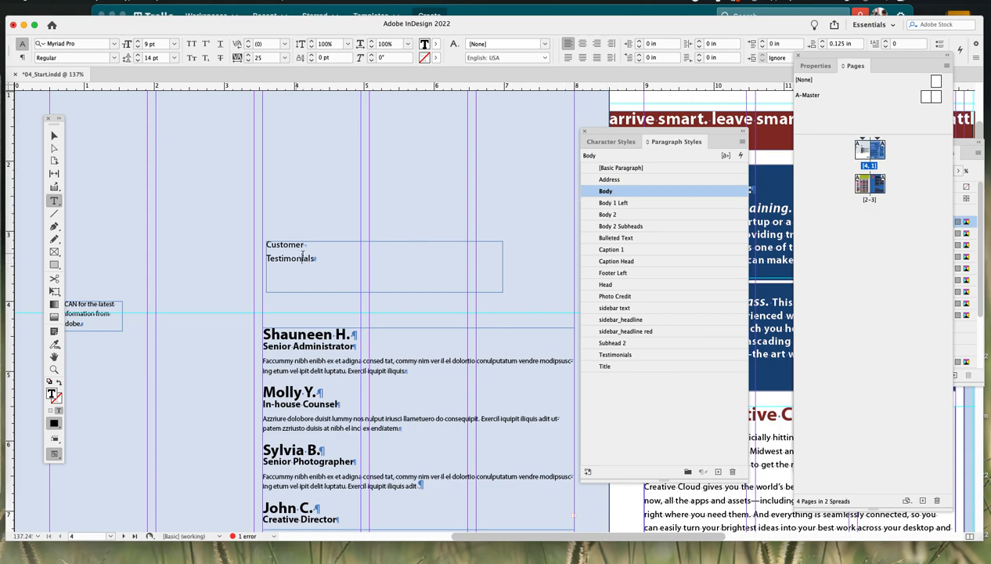
click(608, 202)
click(626, 214)
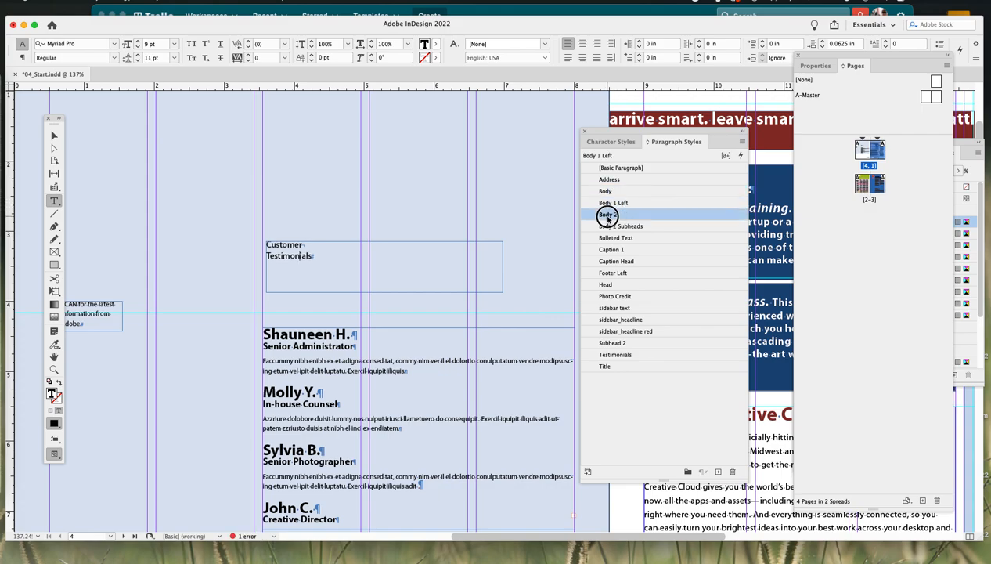
click(613, 249)
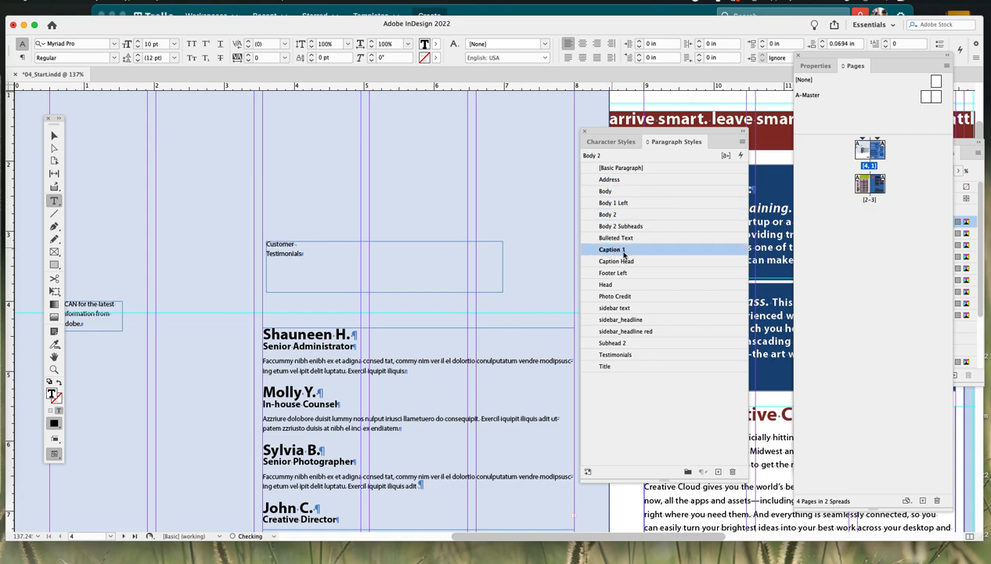
click(618, 287)
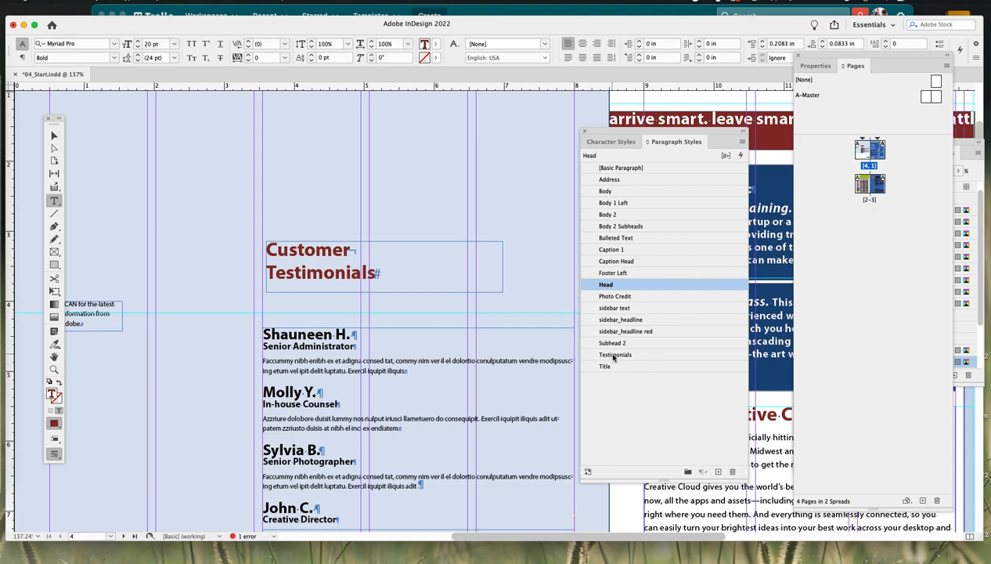
click(622, 355)
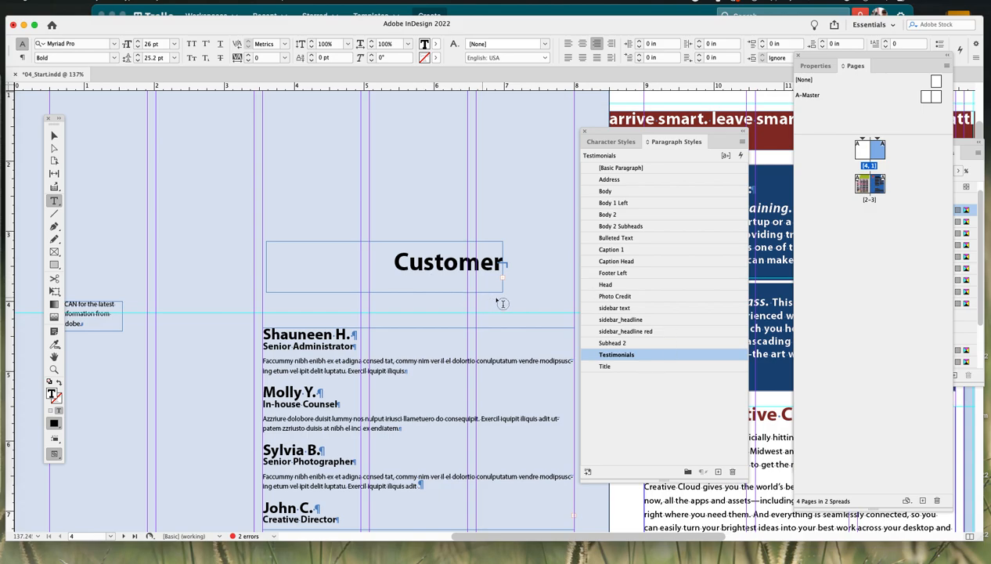
- Resize the heading frame to about 4.45 in wide and 1.03 in tall so both heading lines fit
drag(646, 135, 705, 124)
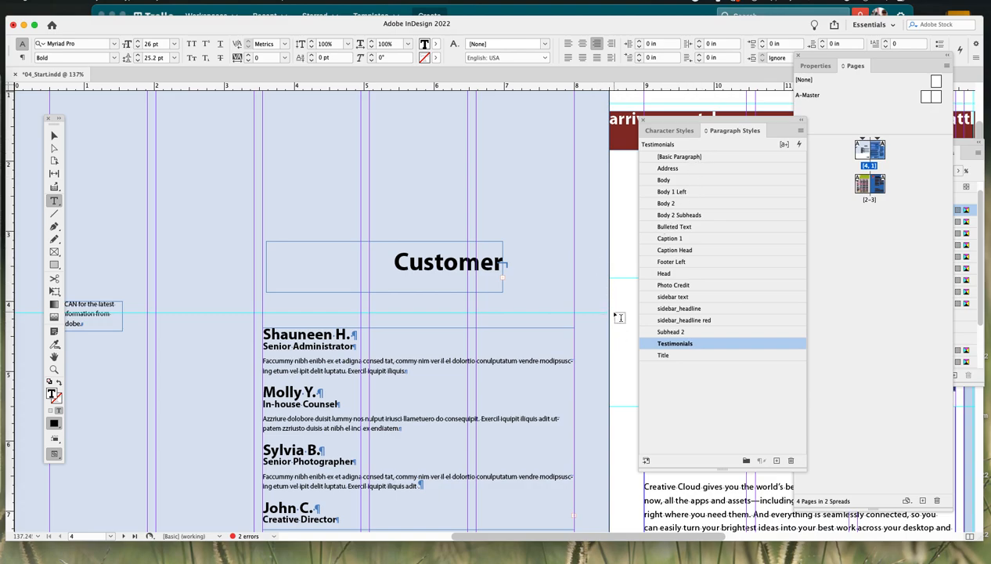
click(56, 136)
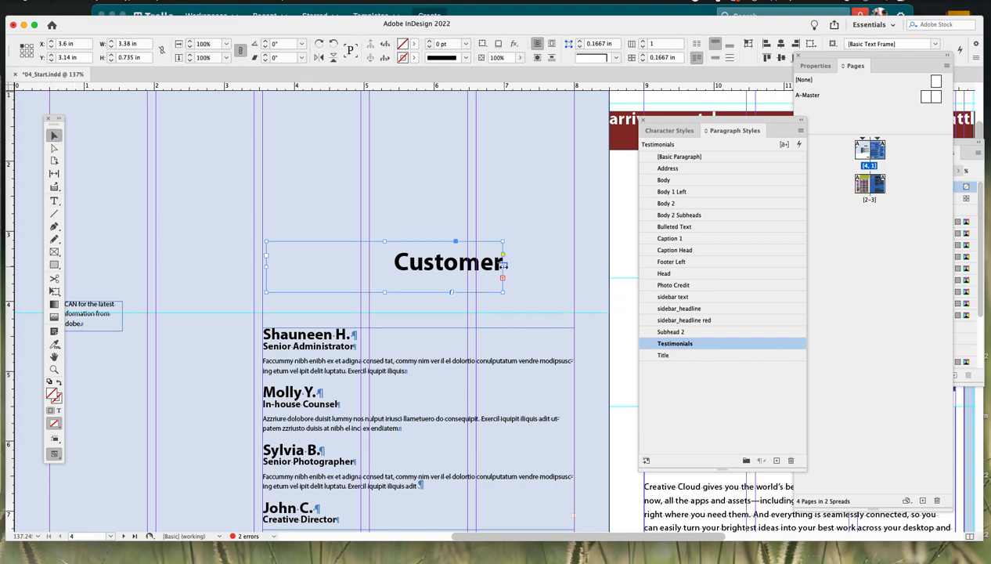
drag(503, 266, 575, 267)
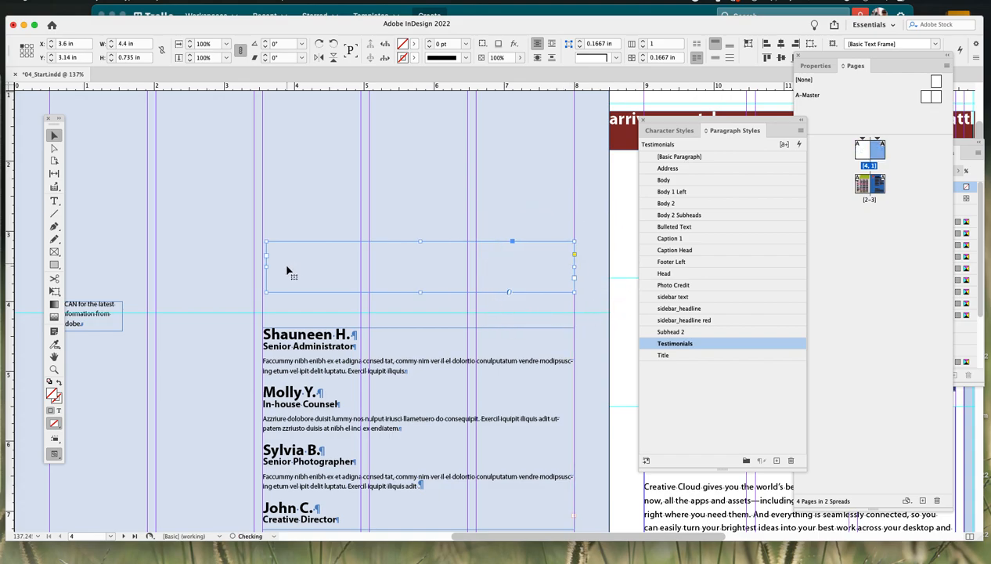
drag(265, 267, 261, 268)
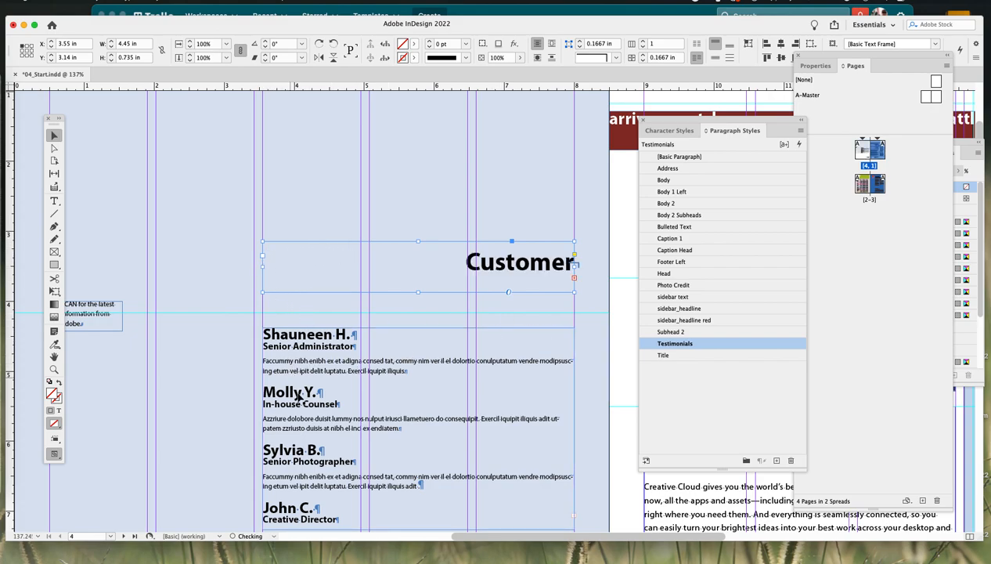
drag(420, 292, 415, 316)
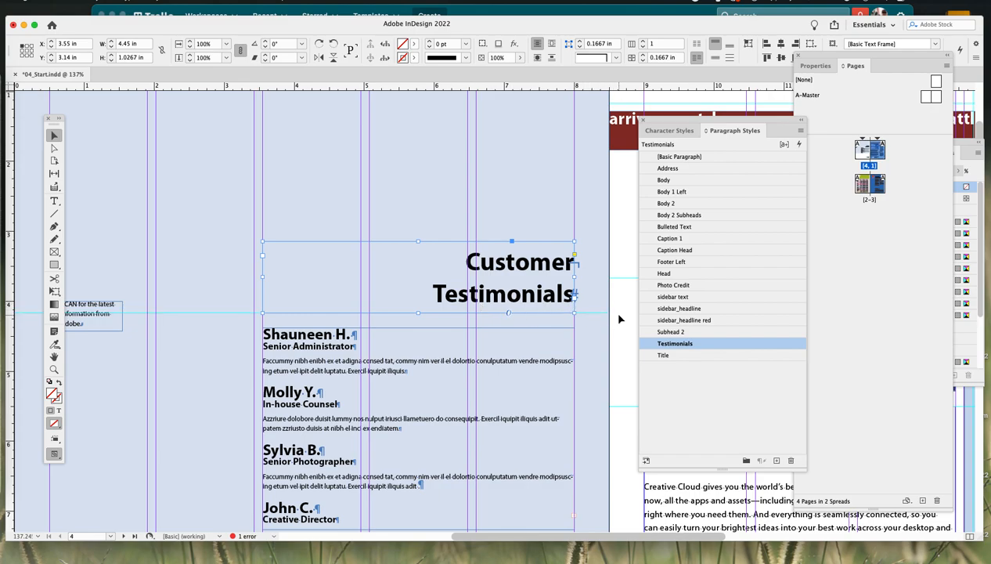
- Nudge the heading frame down to a Y position of about 3.31 in
key(Down)
key(Down)
key(Down)
key(Down)
key(Down)
key(Down)
key(Down)
key(Down)
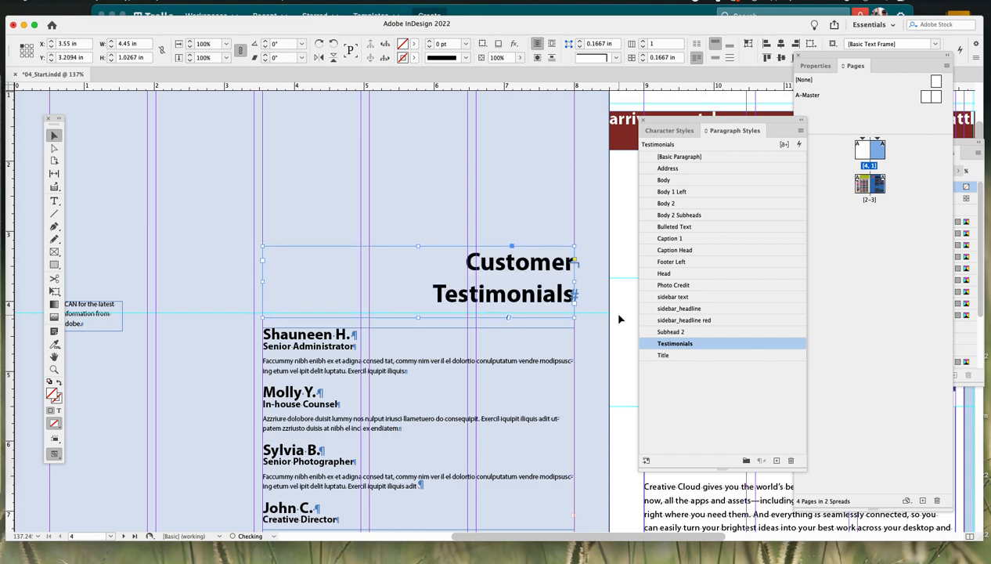
key(Down)
key(Down)
key(Down)
key(Down)
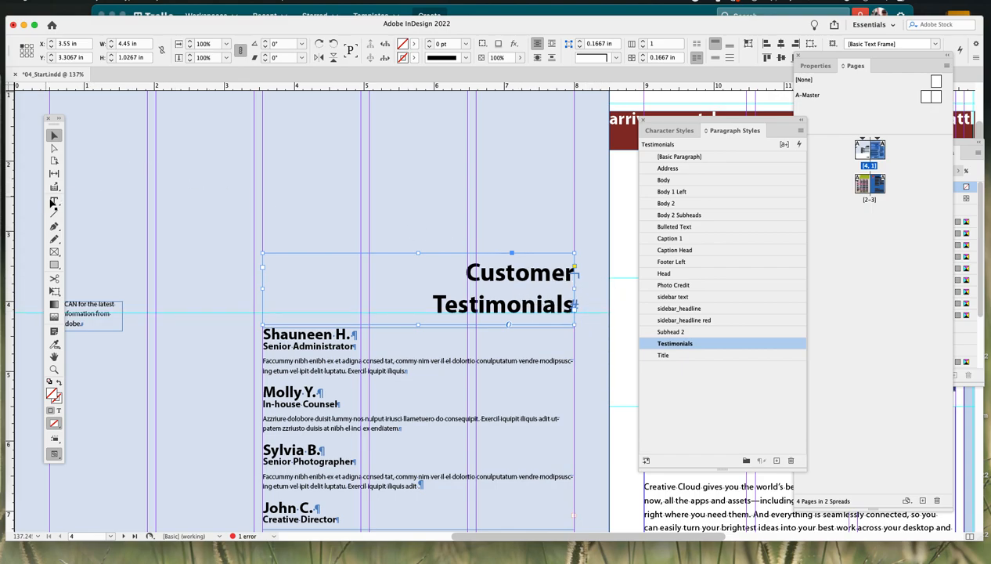
- Replace the line break after "Customer" in the heading with a paragraph return, splitting it into two paragraphs
double_click(569, 275)
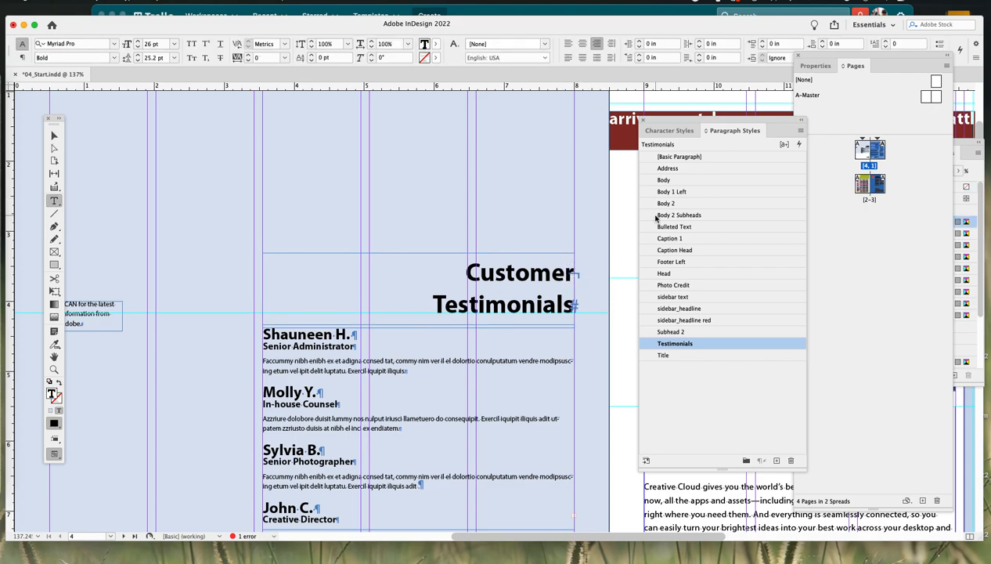
key(BackSpace)
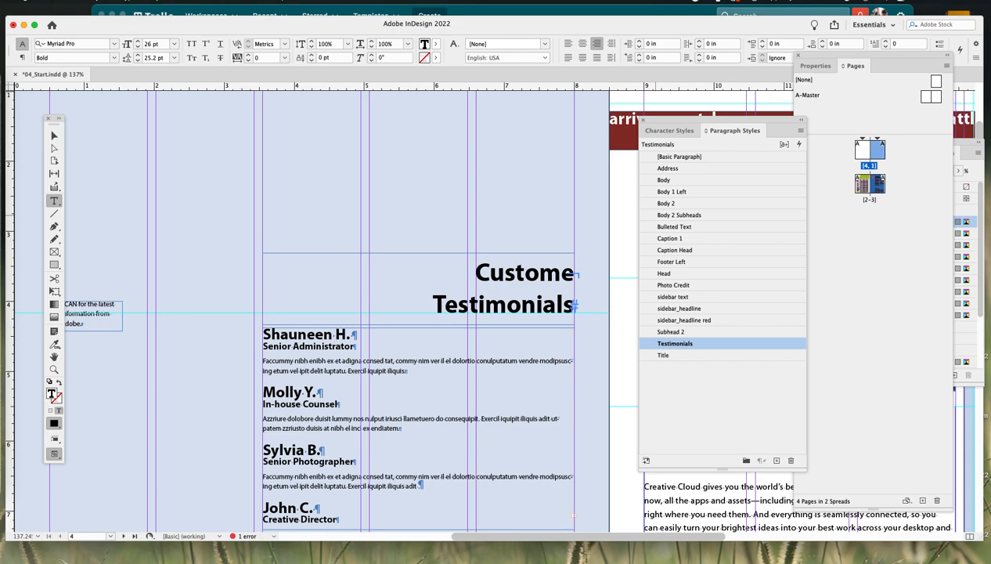
text(r)
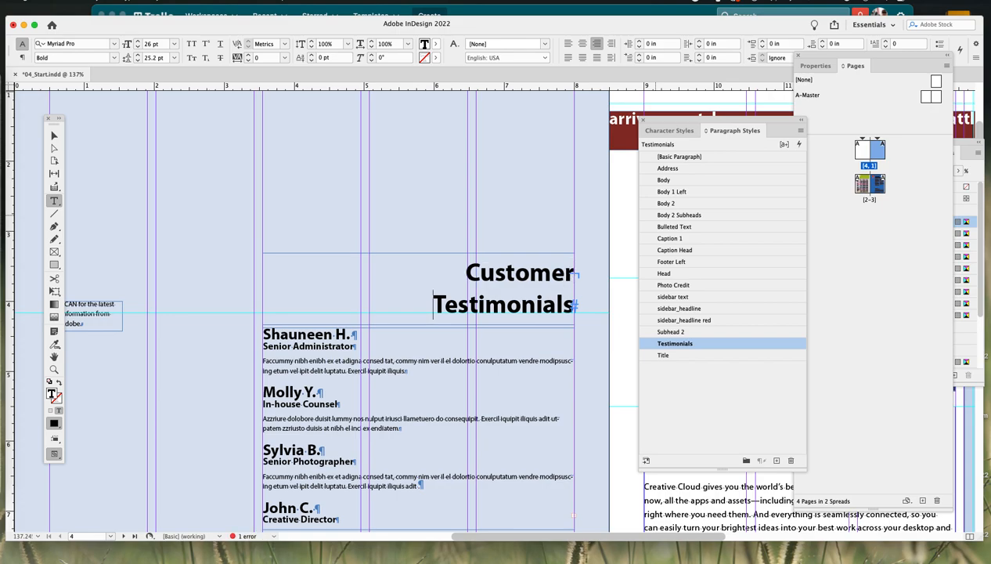
key(BackSpace)
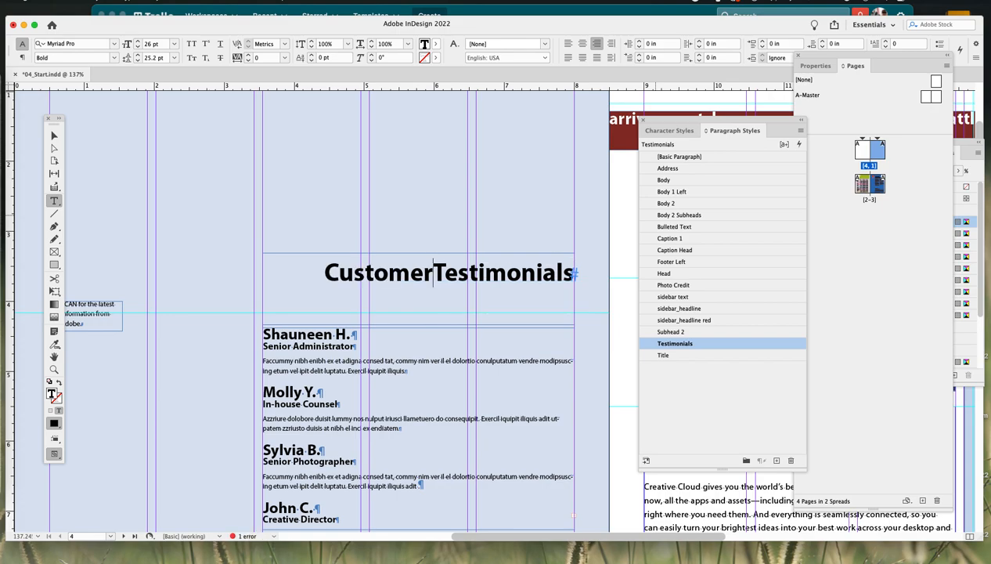
key(Return)
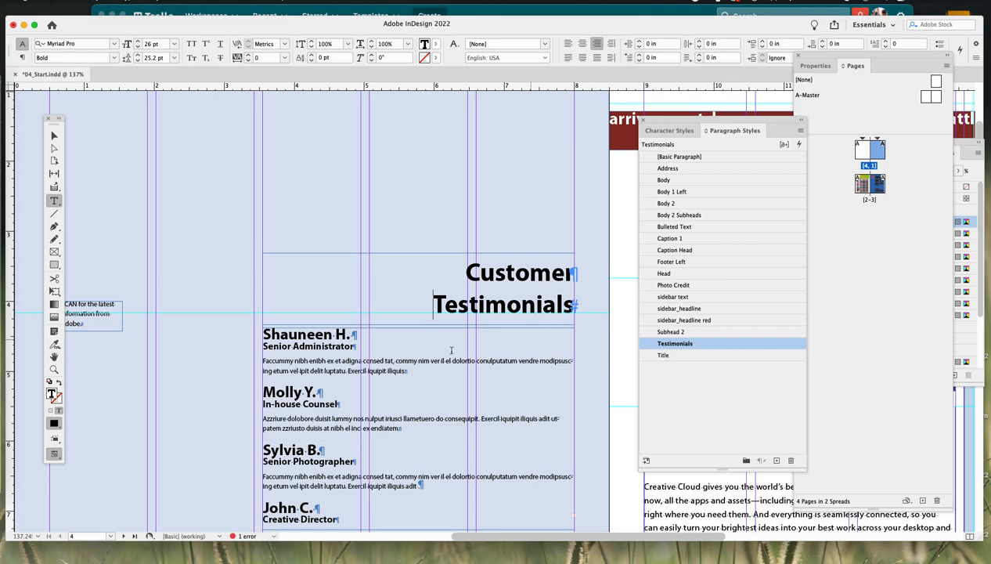
- Try the sidebar_headline style on the "Testimonials" line, then reapply the Testimonials style
click(502, 304)
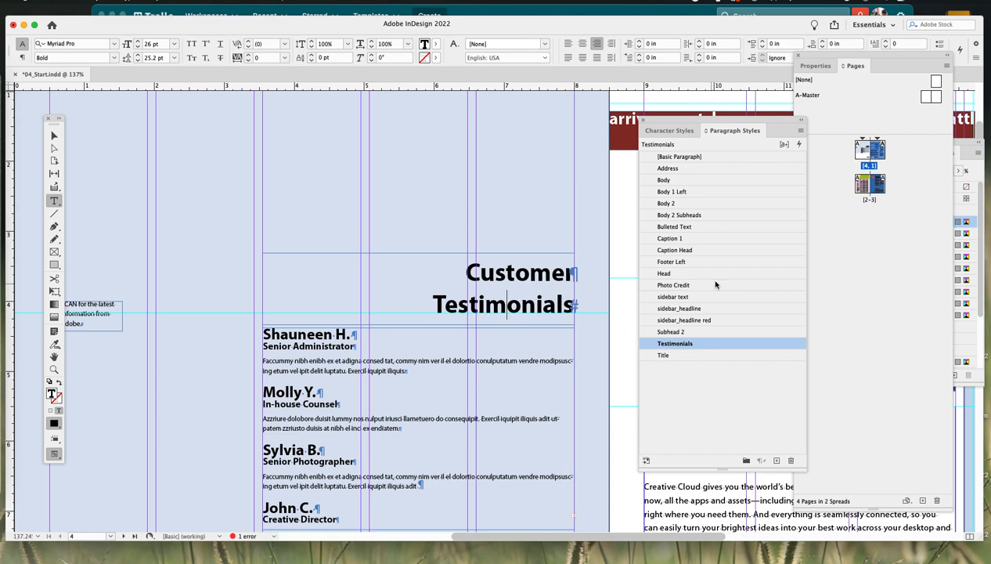
click(685, 309)
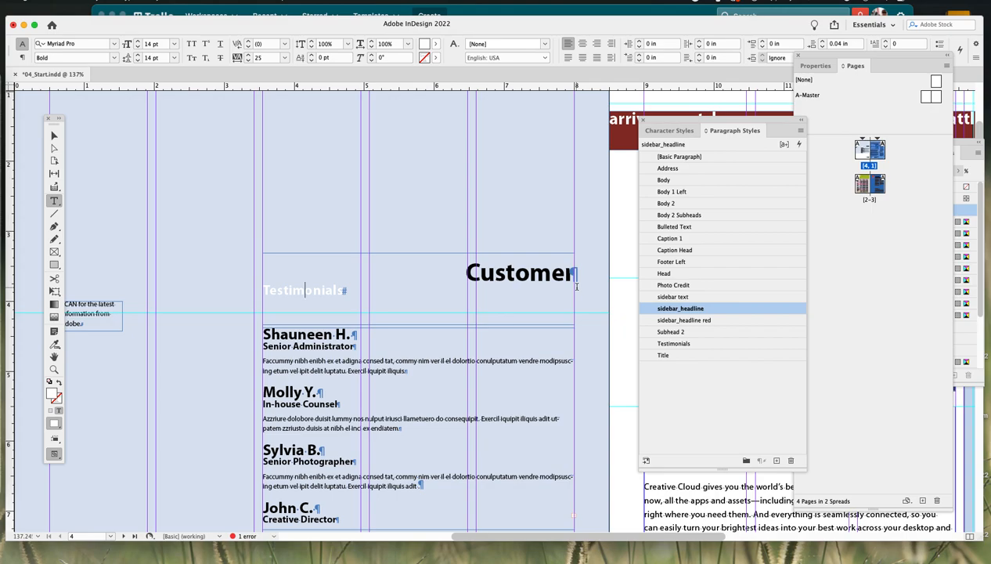
click(682, 343)
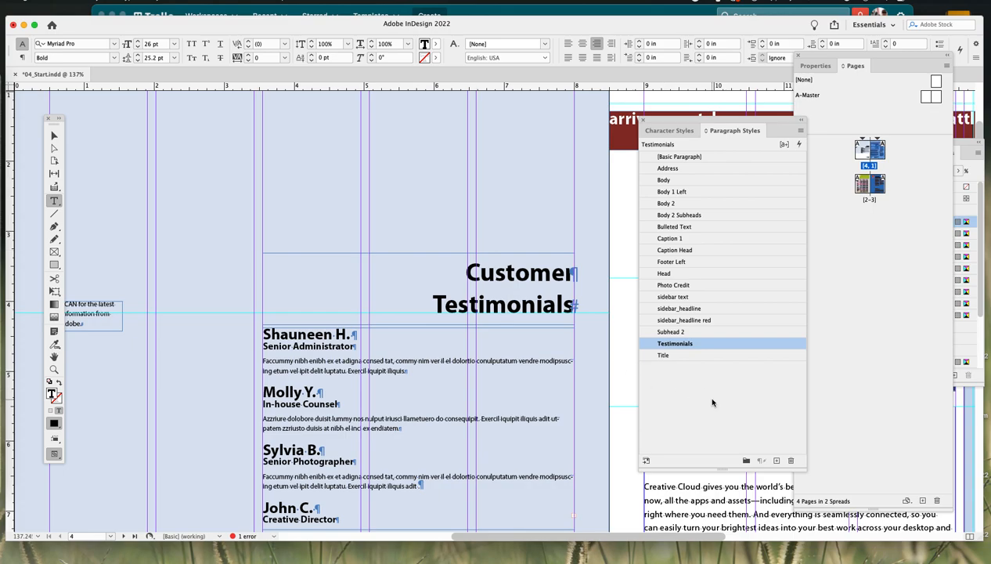
- Edit the Testimonials paragraph style, setting its character colour to the magenta swatch C=0 M=100 Y=0 K=0
drag(693, 119, 561, 114)
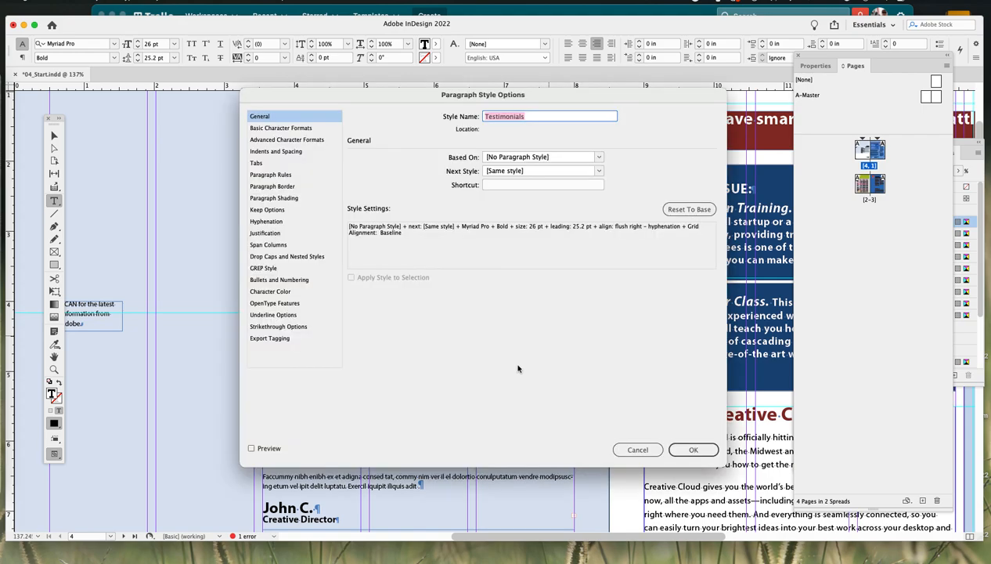
drag(444, 100, 444, 108)
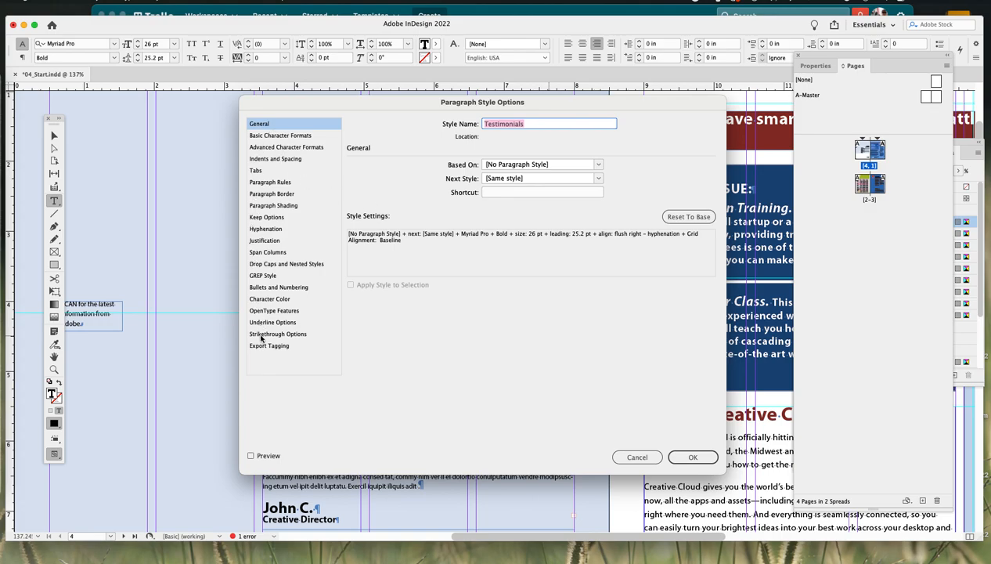
click(289, 136)
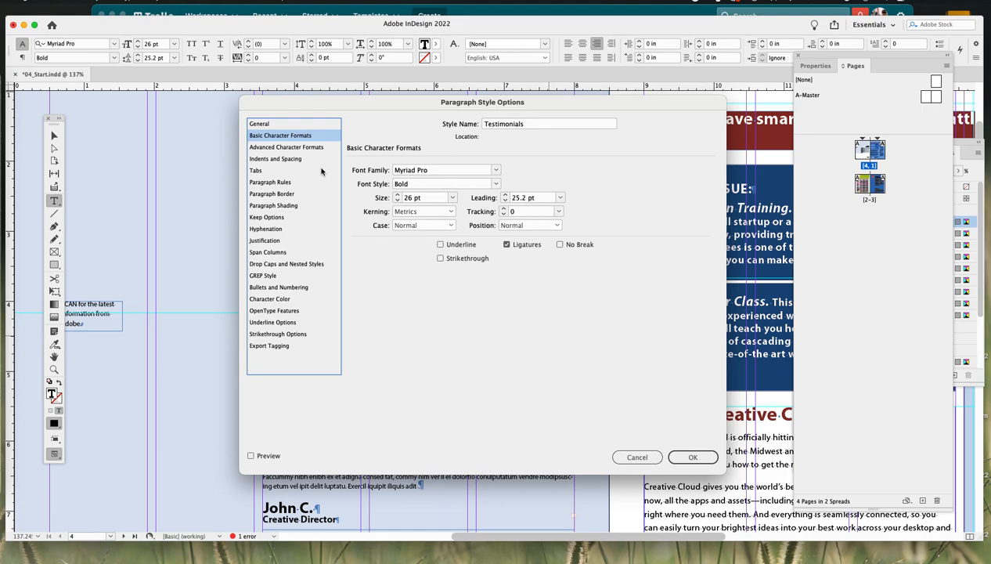
click(273, 160)
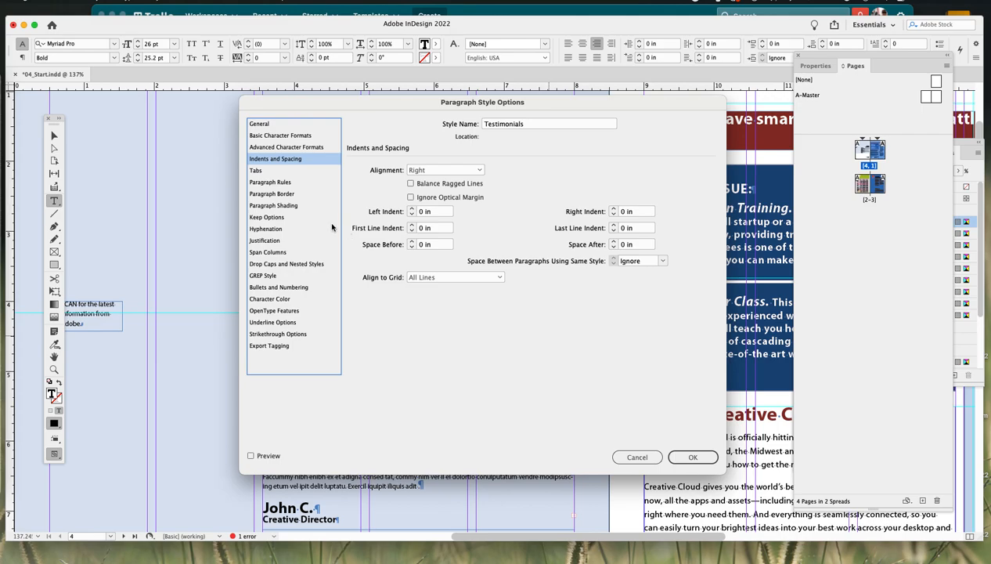
click(296, 137)
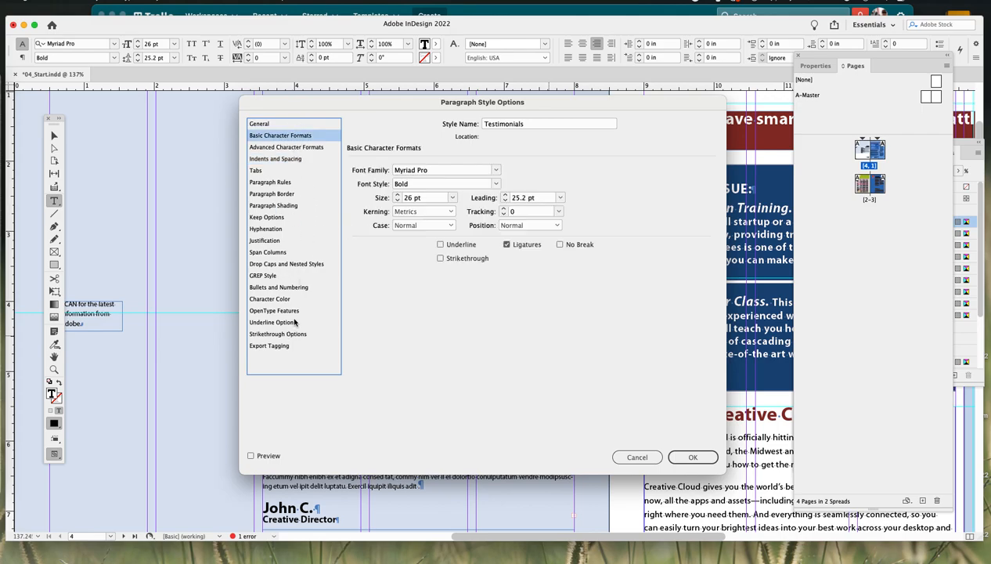
click(276, 302)
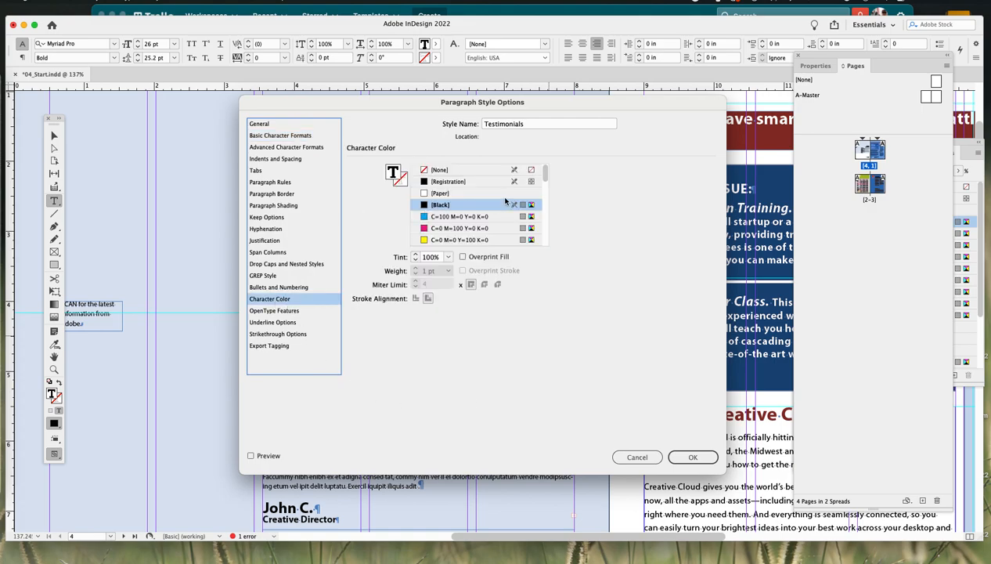
click(468, 229)
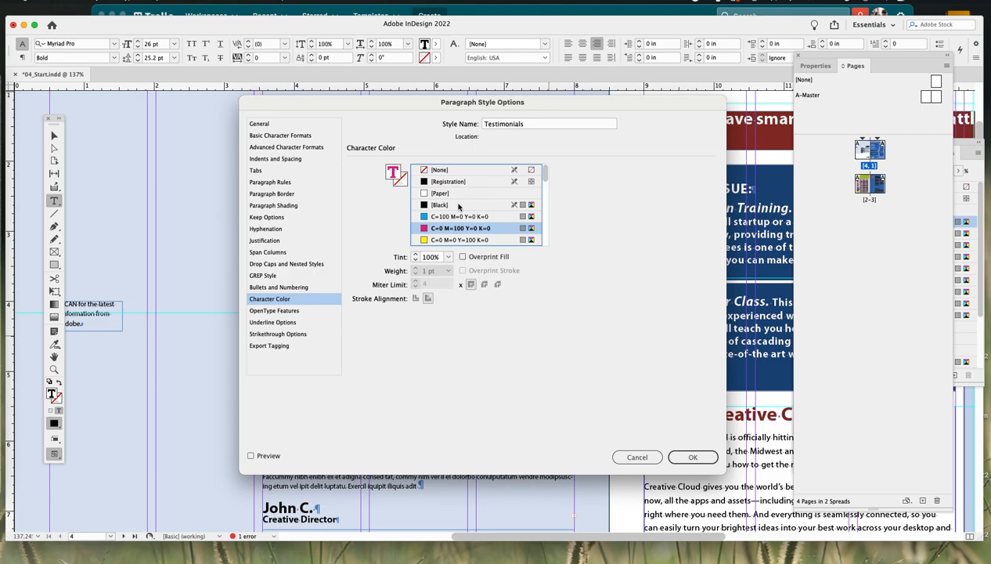
click(691, 455)
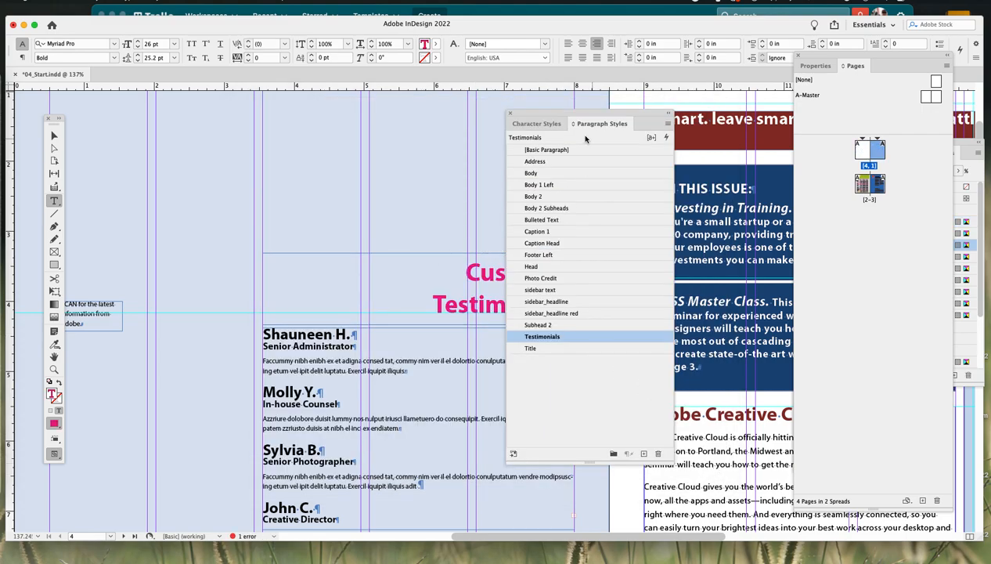
- Try the Body style on the "Testimonials" line, then reapply the Testimonials style
drag(579, 122, 703, 117)
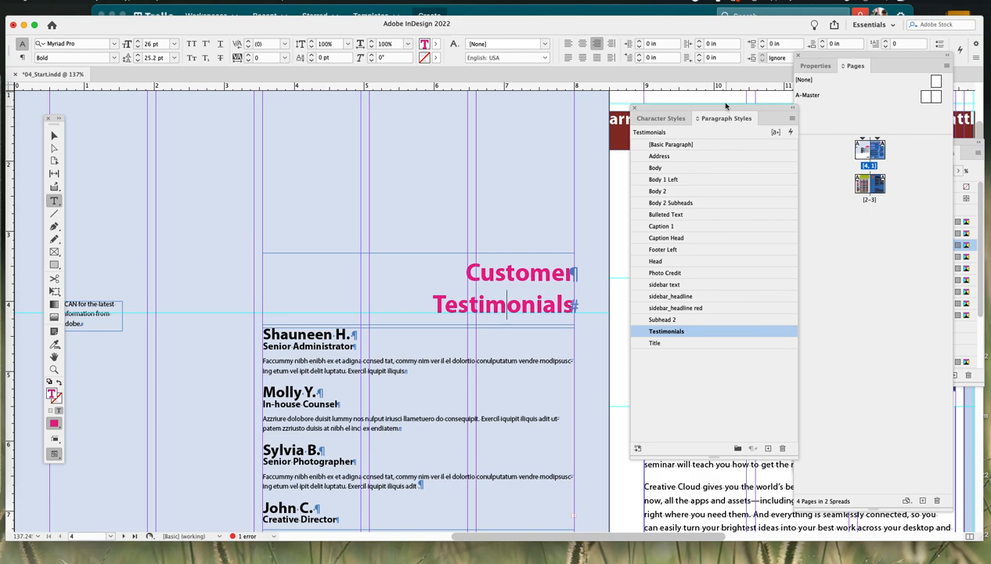
drag(733, 107, 570, 107)
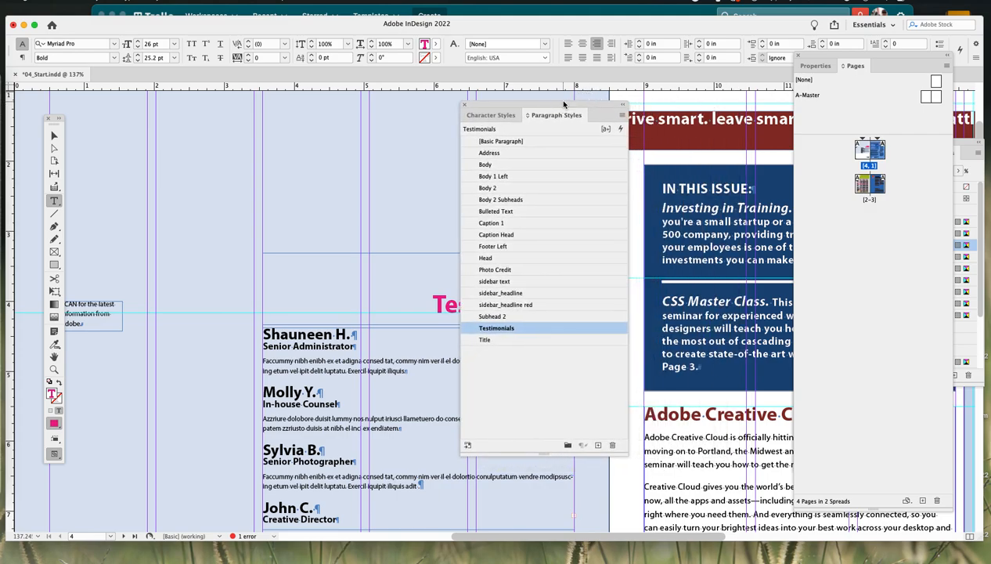
click(487, 165)
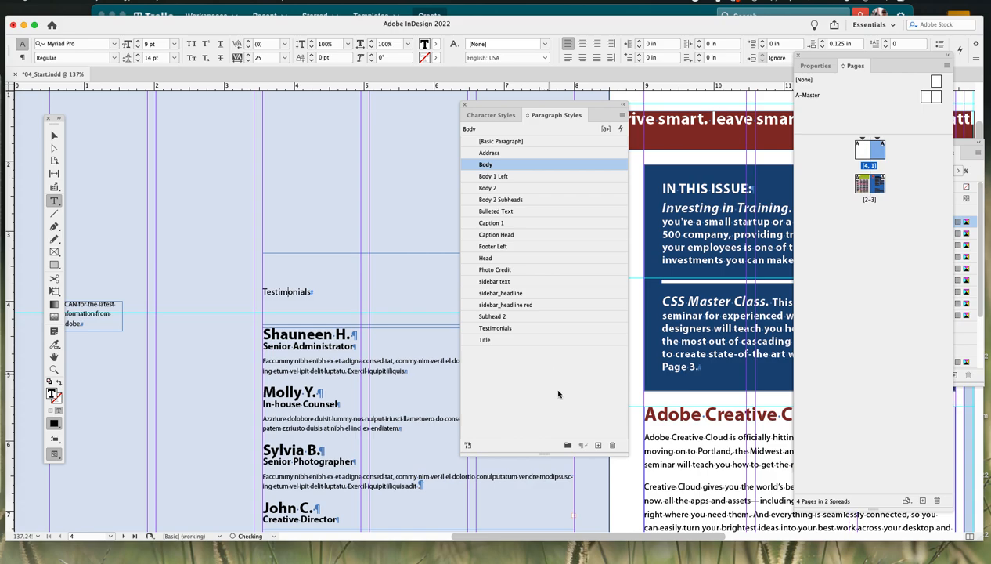
click(519, 328)
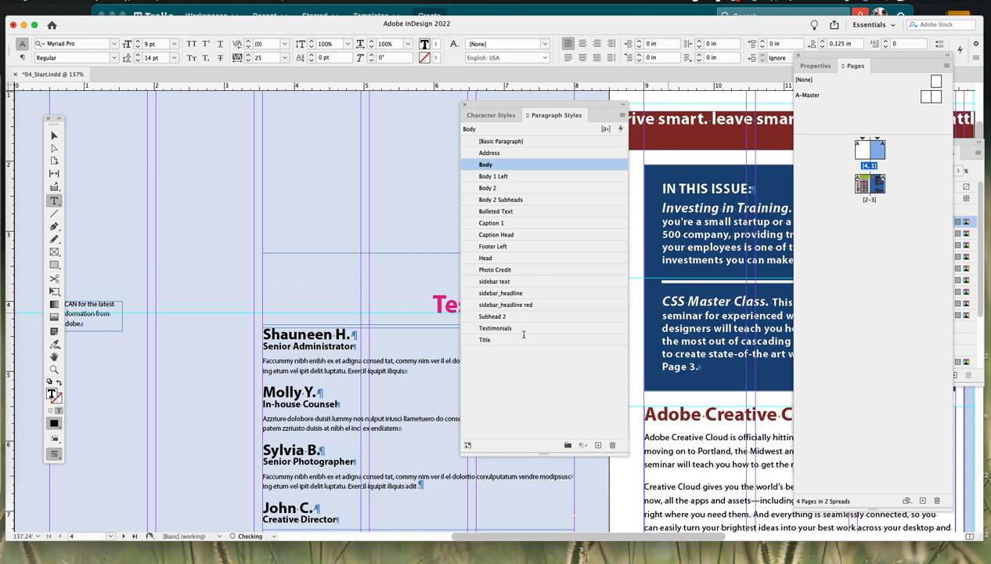
click(704, 451)
drag(862, 57, 990, 39)
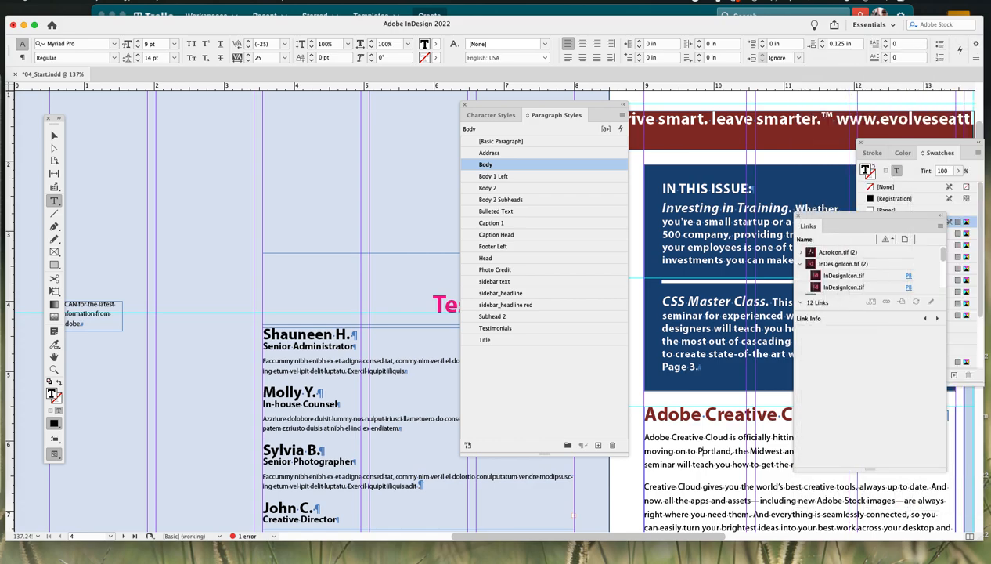
drag(847, 219, 990, 47)
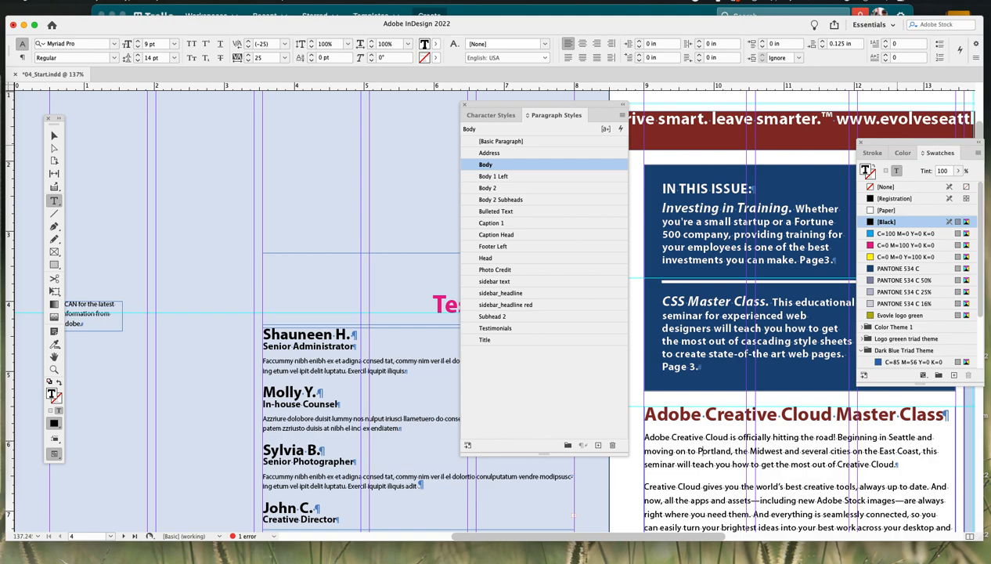
mouse_move(861, 150)
mouse_down()
mouse_move(825, 157)
mouse_move(990, 47)
mouse_up()
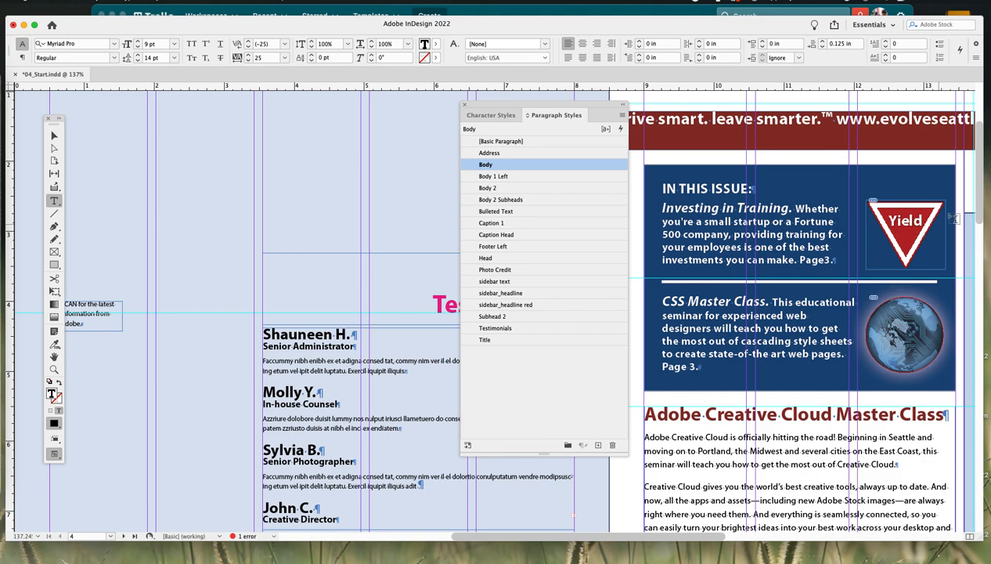
drag(979, 195, 980, 263)
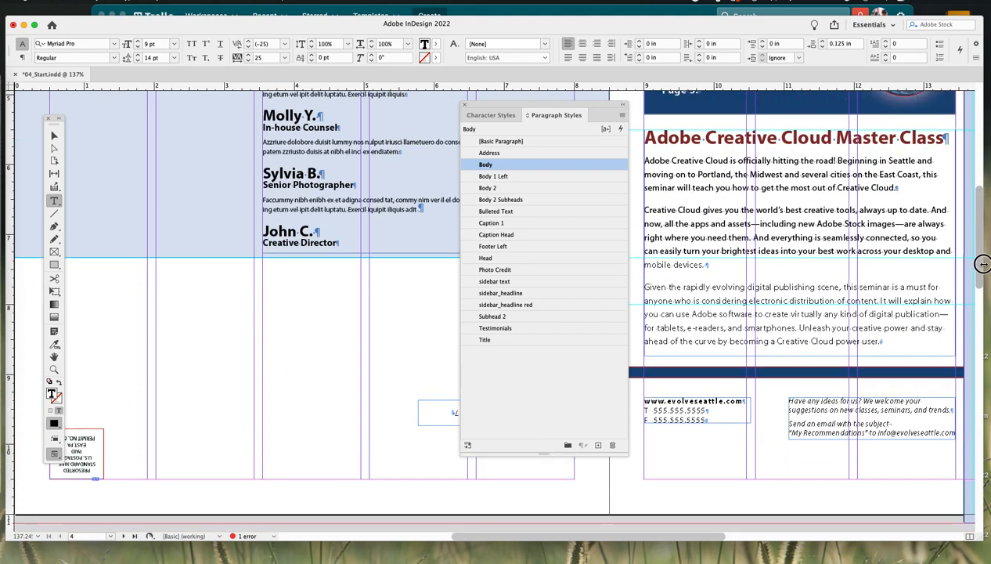
click(784, 192)
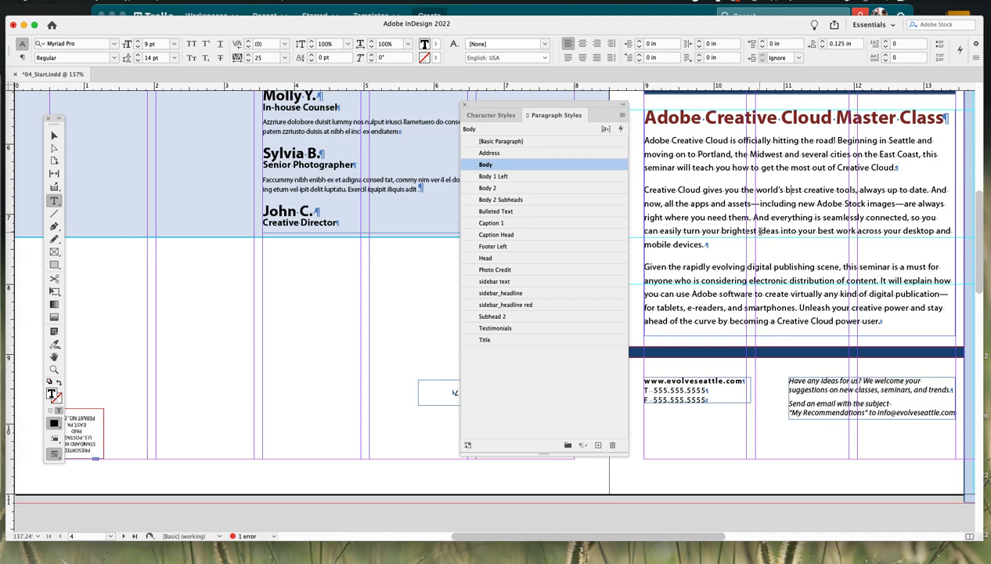
click(497, 165)
double_click(496, 165)
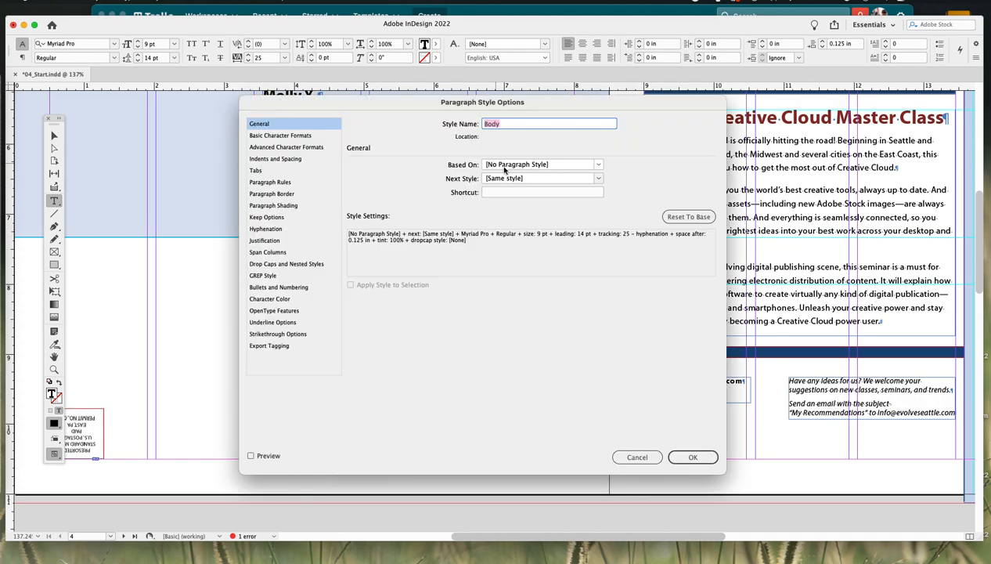
click(298, 136)
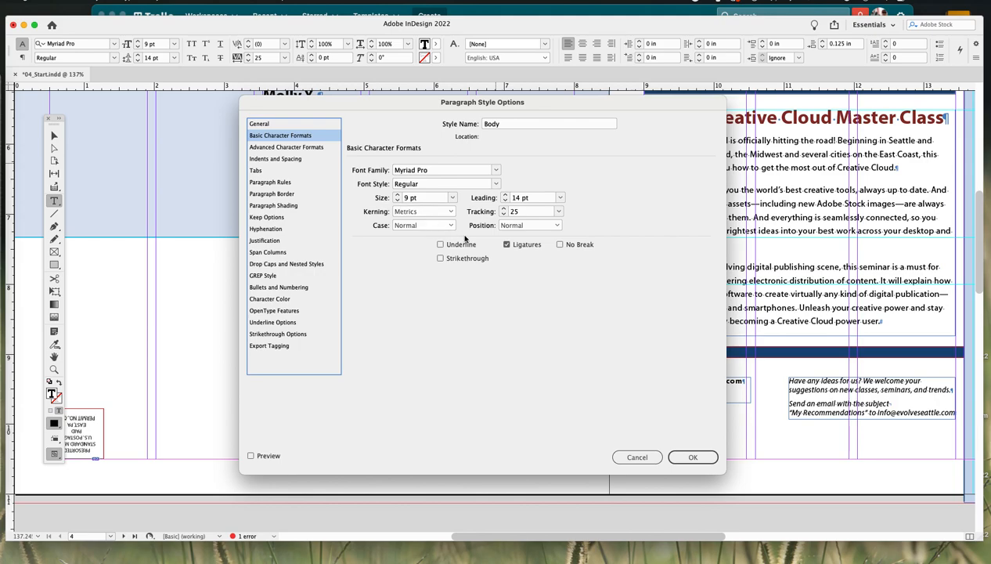
click(397, 201)
click(505, 201)
click(694, 458)
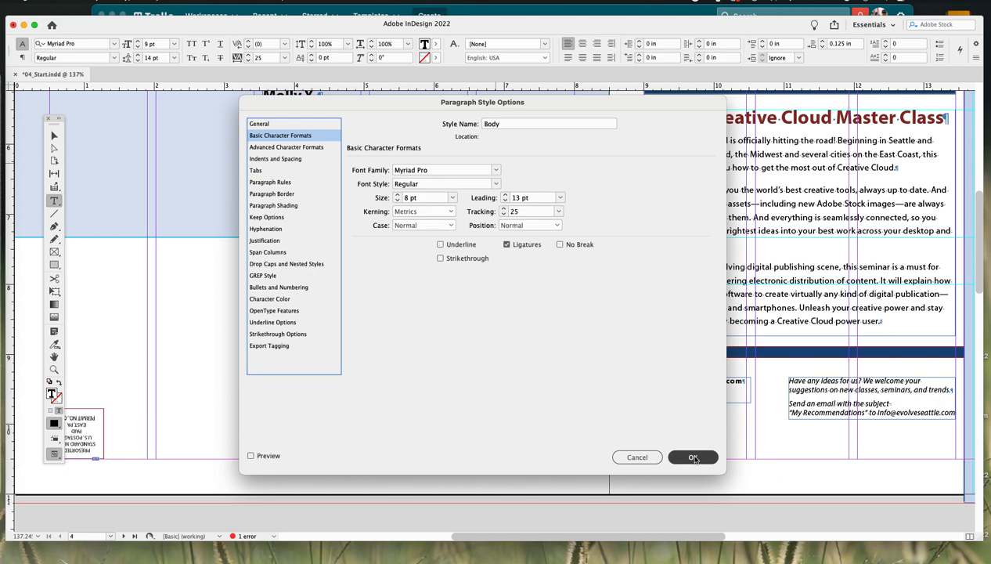
click(250, 455)
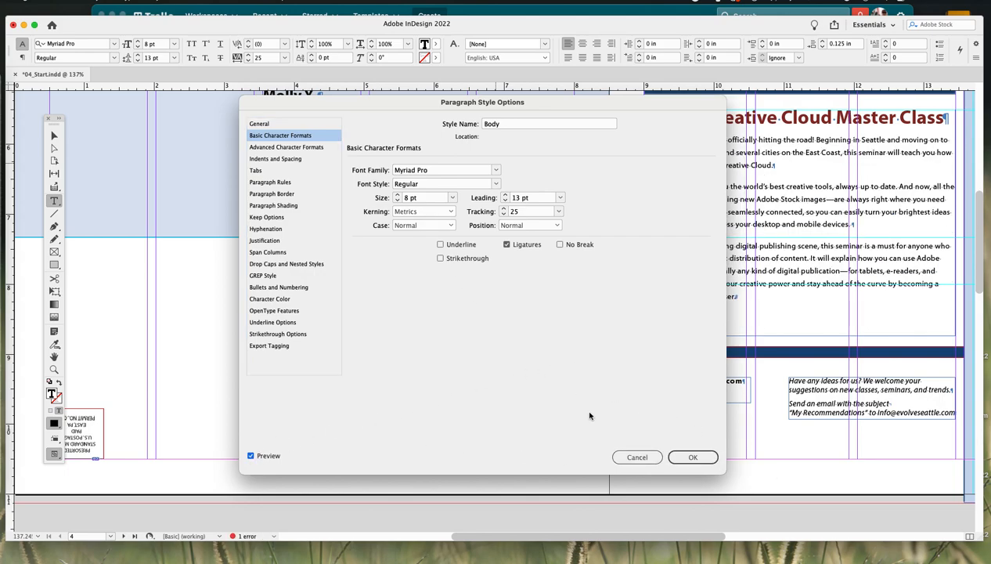
drag(426, 103, 310, 98)
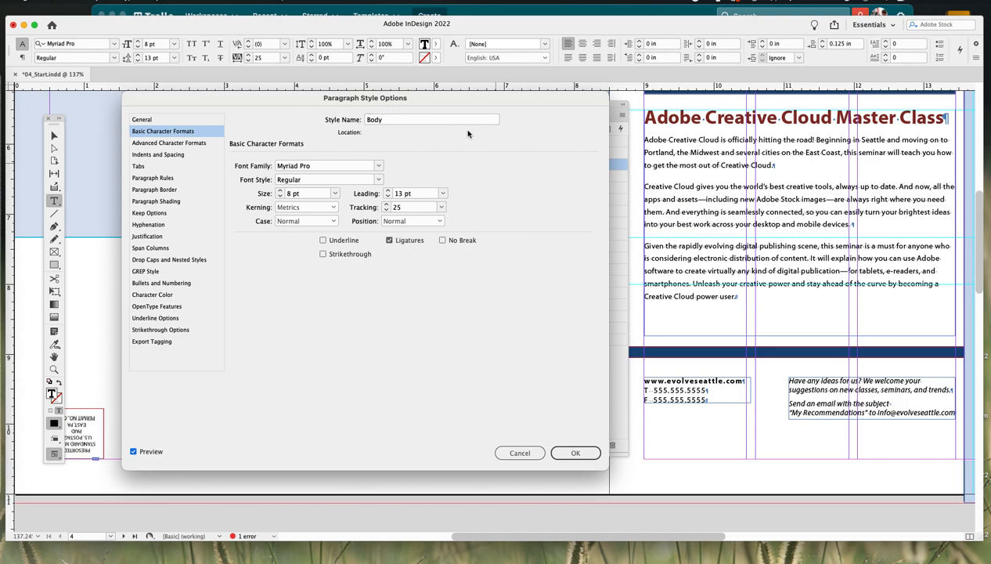
drag(491, 101, 504, 94)
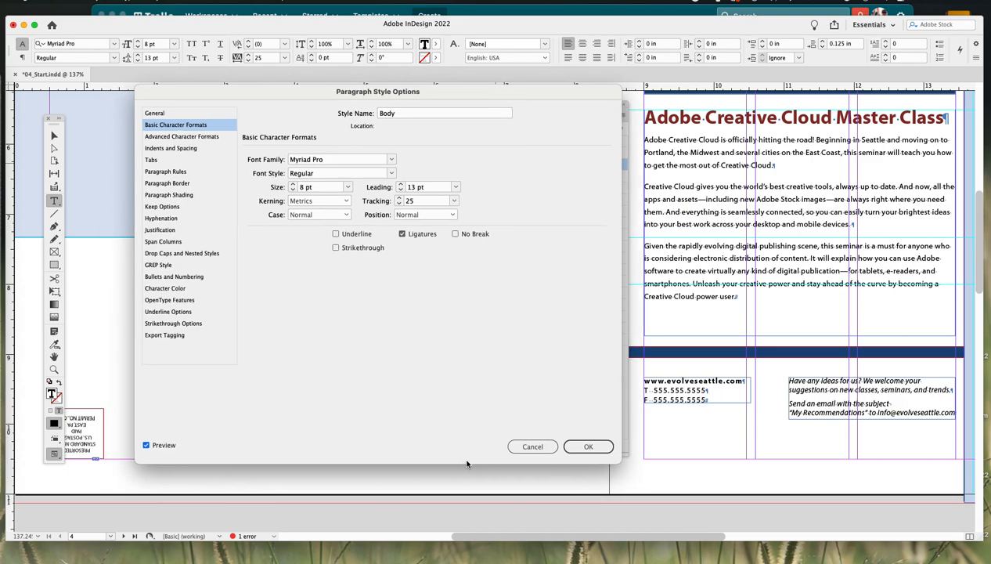
click(532, 446)
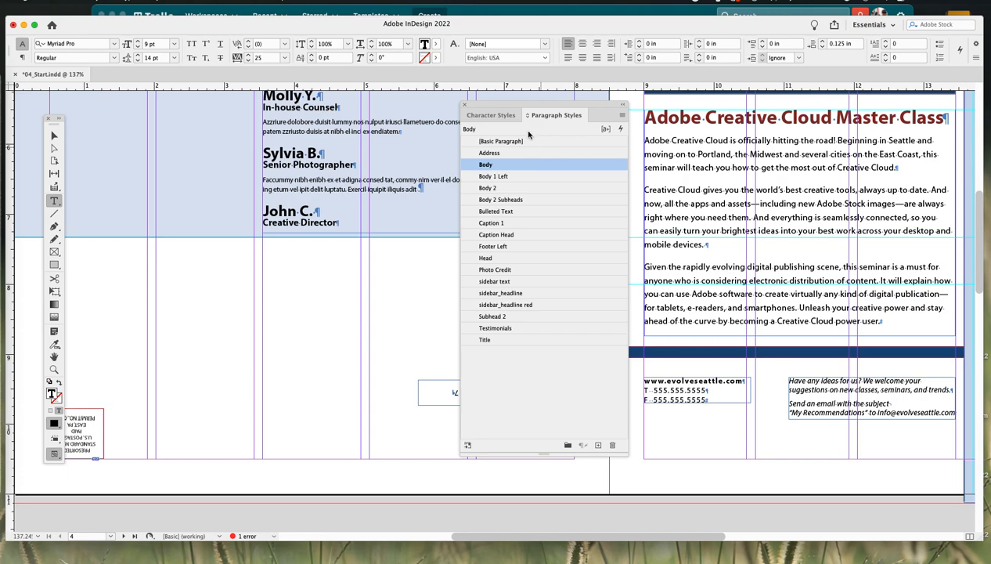
drag(545, 107, 484, 106)
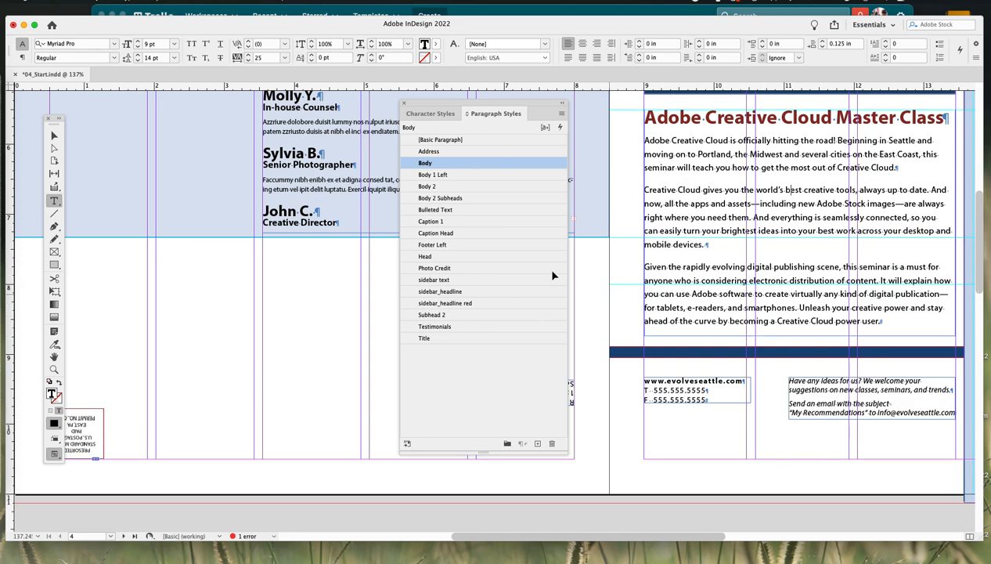
key(super+alt+0)
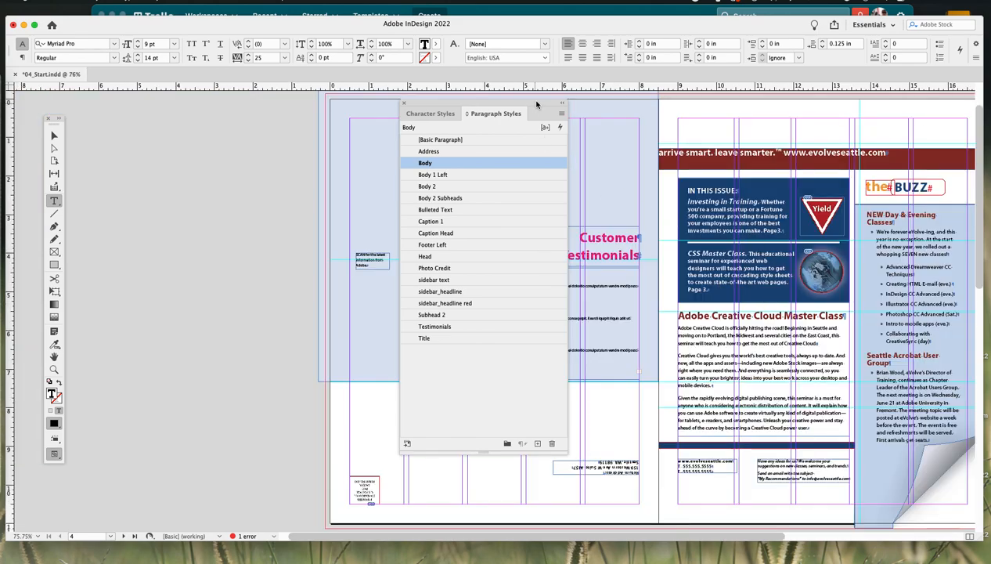
drag(530, 105, 458, 118)
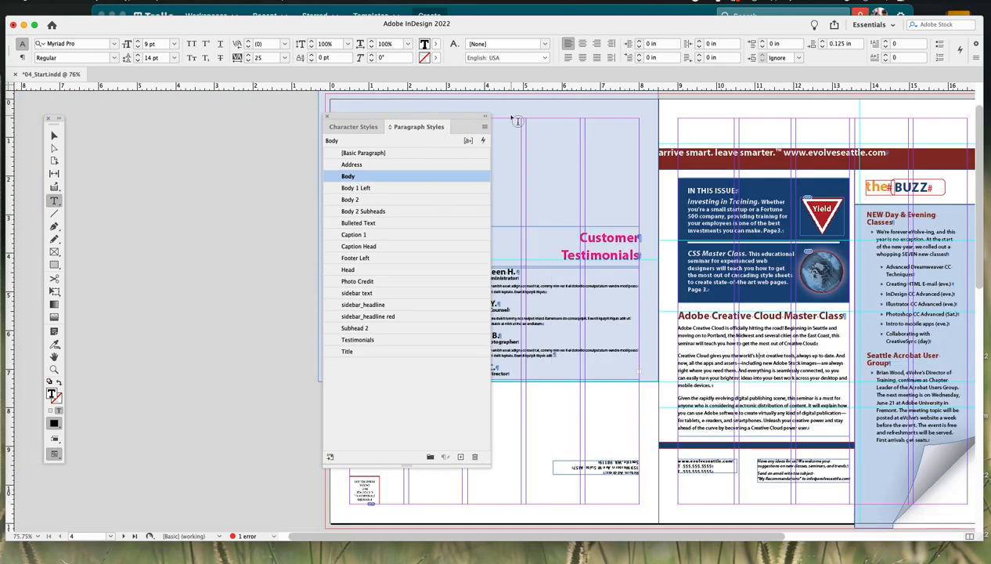
drag(395, 537, 548, 536)
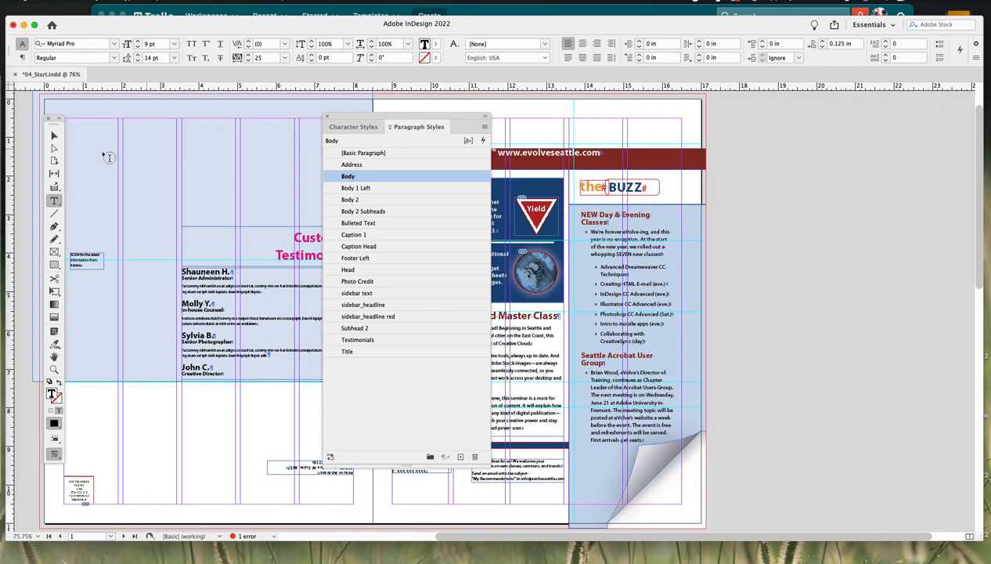
- Select the overset sidebar text frame on the right page and zoom in to examine its bottom corner
click(55, 137)
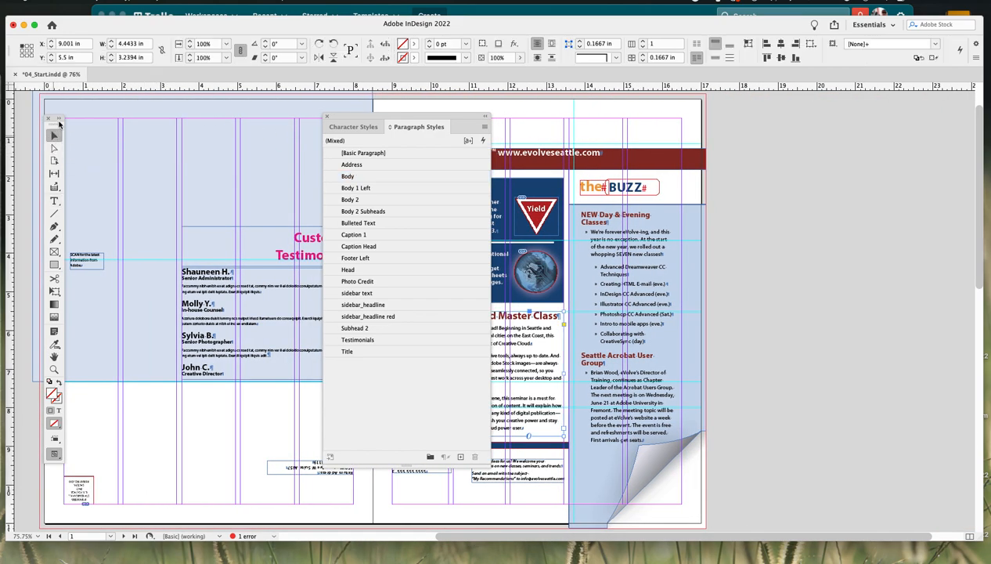
click(637, 338)
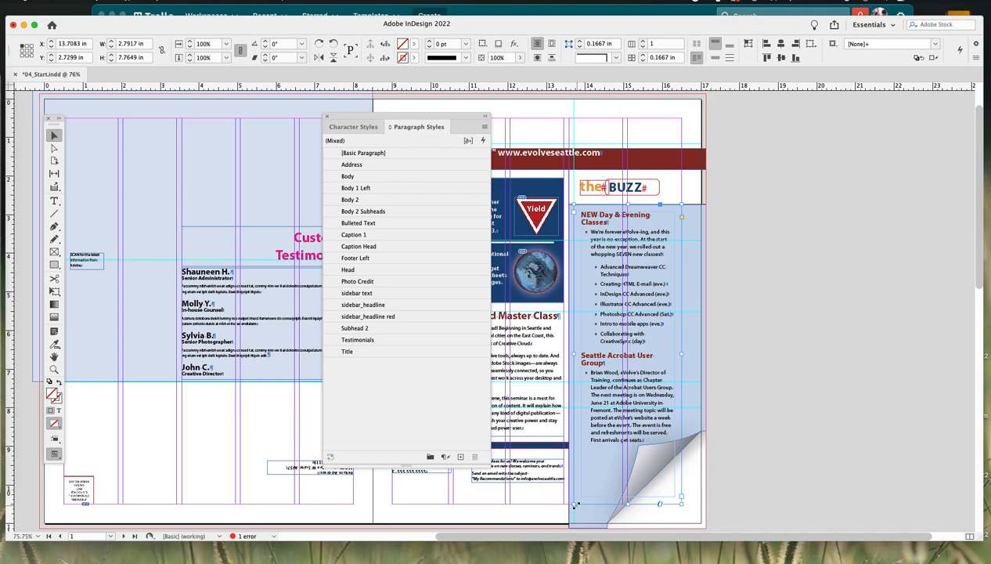
drag(582, 489, 624, 517)
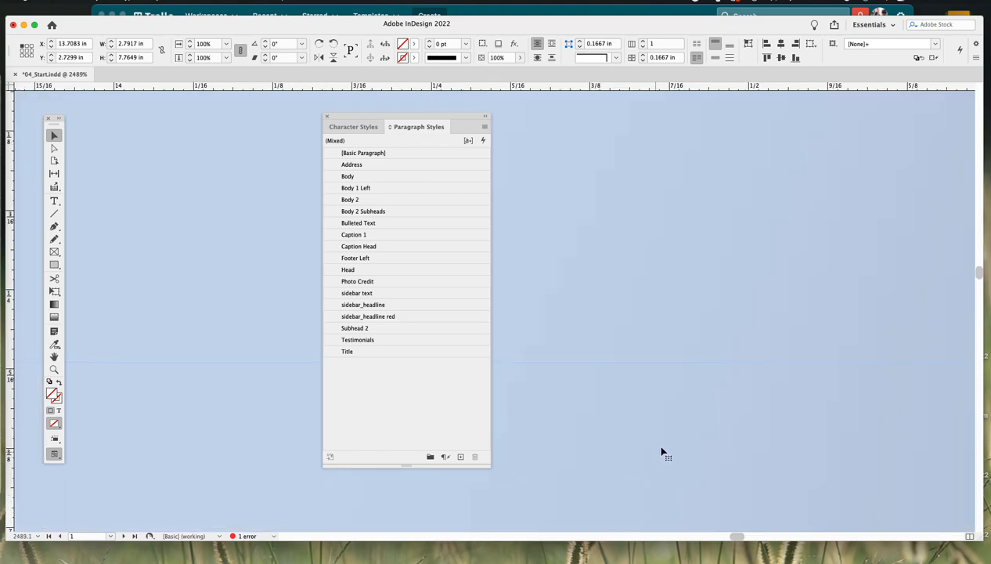
drag(656, 450, 674, 182)
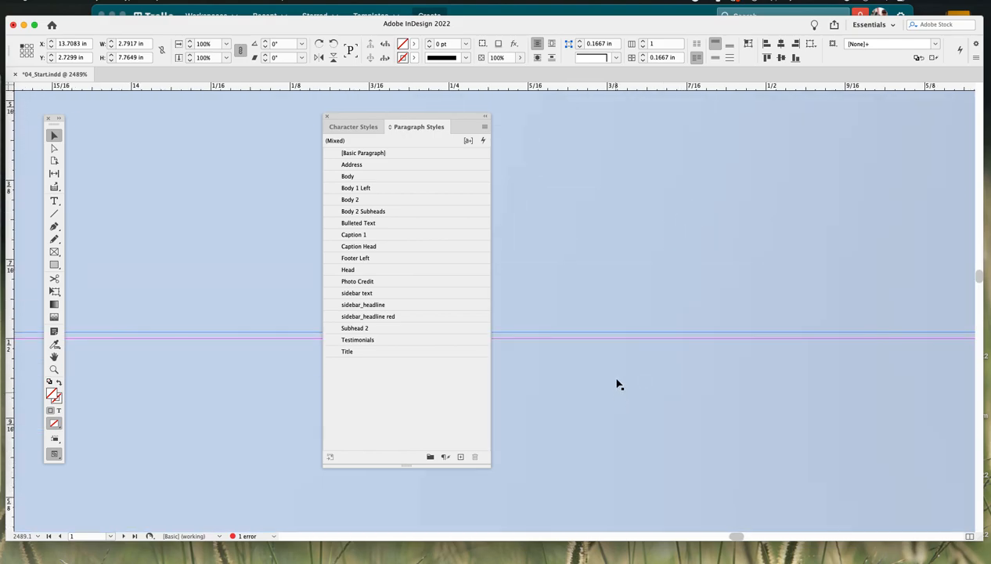
drag(605, 399, 561, 366)
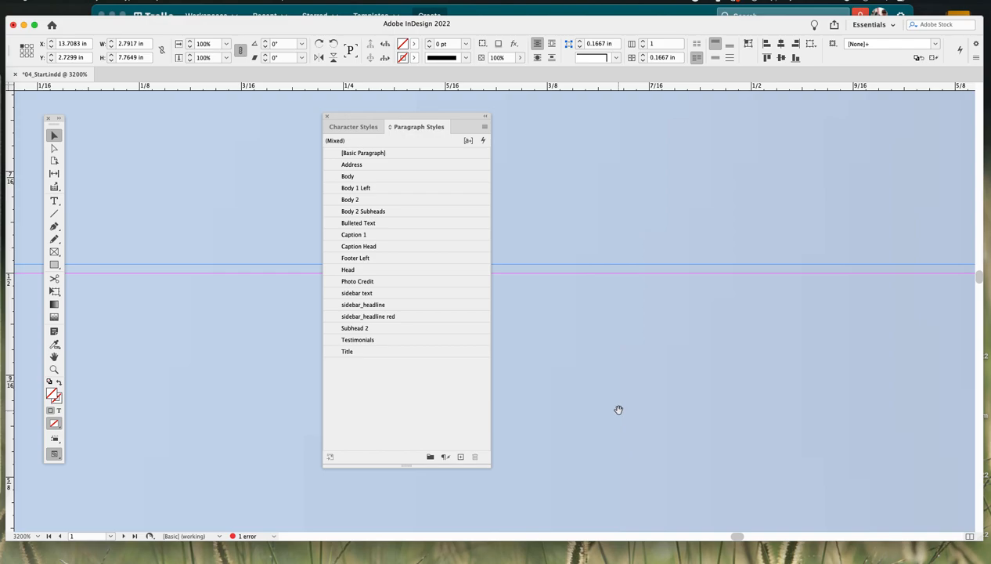
key(super+0)
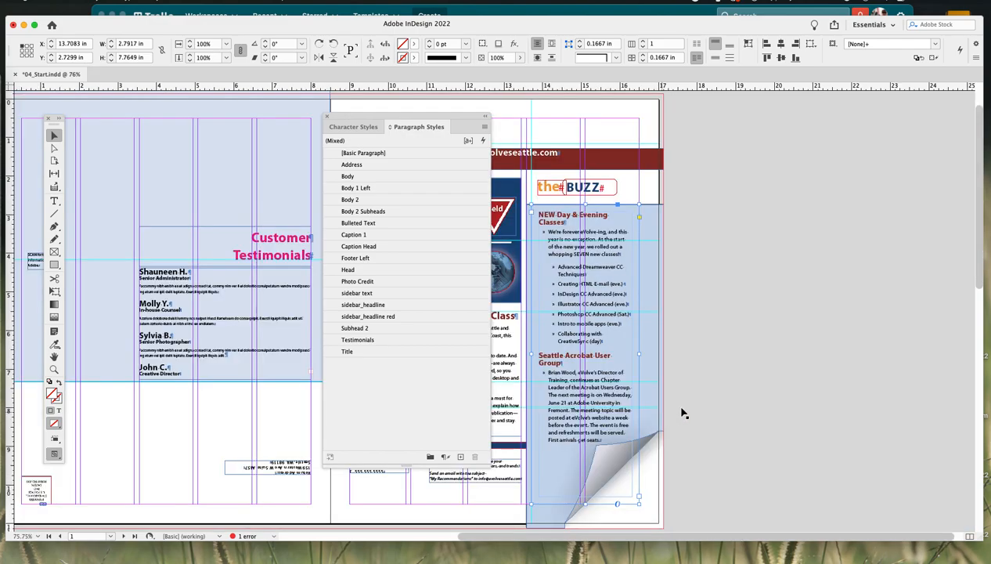
- Reshape the right sidebar text frame by moving its bottom-right corner point up with the Direct Selection tool
click(554, 479)
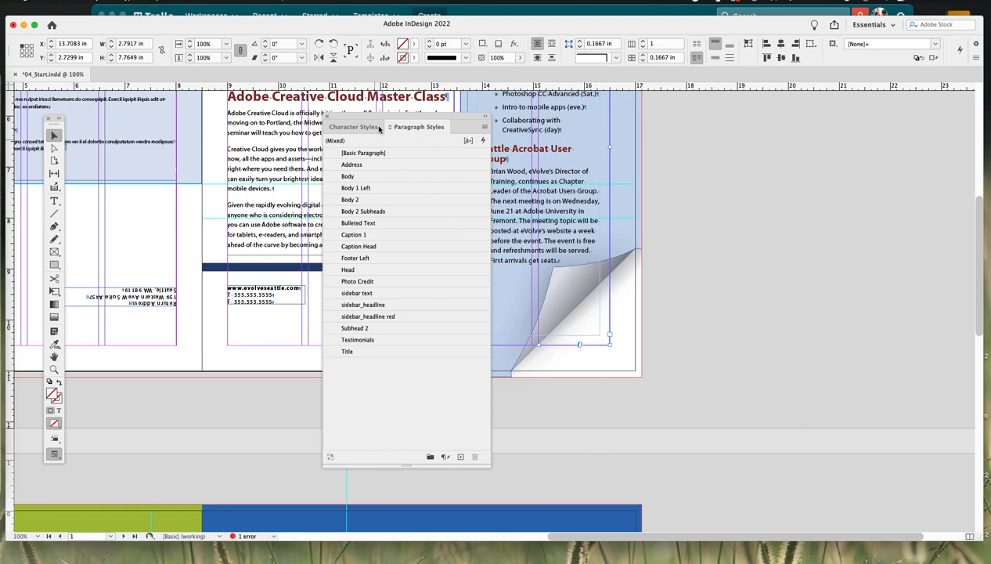
drag(403, 117, 790, 128)
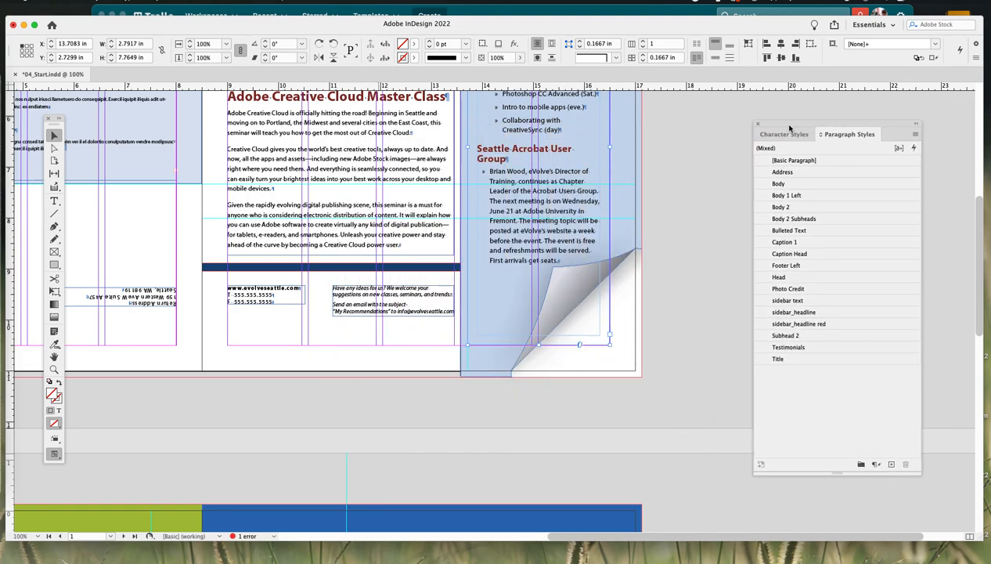
click(492, 328)
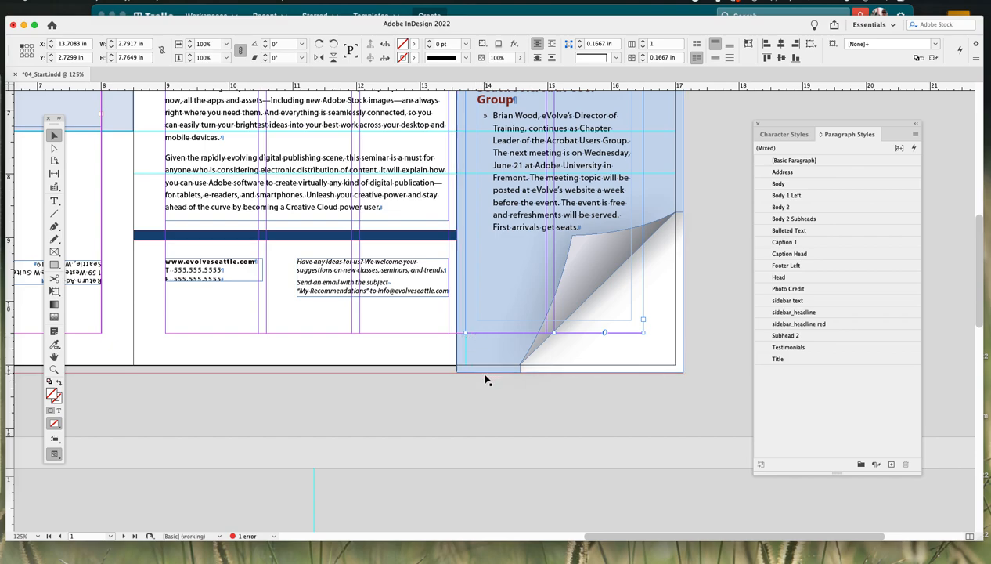
click(54, 148)
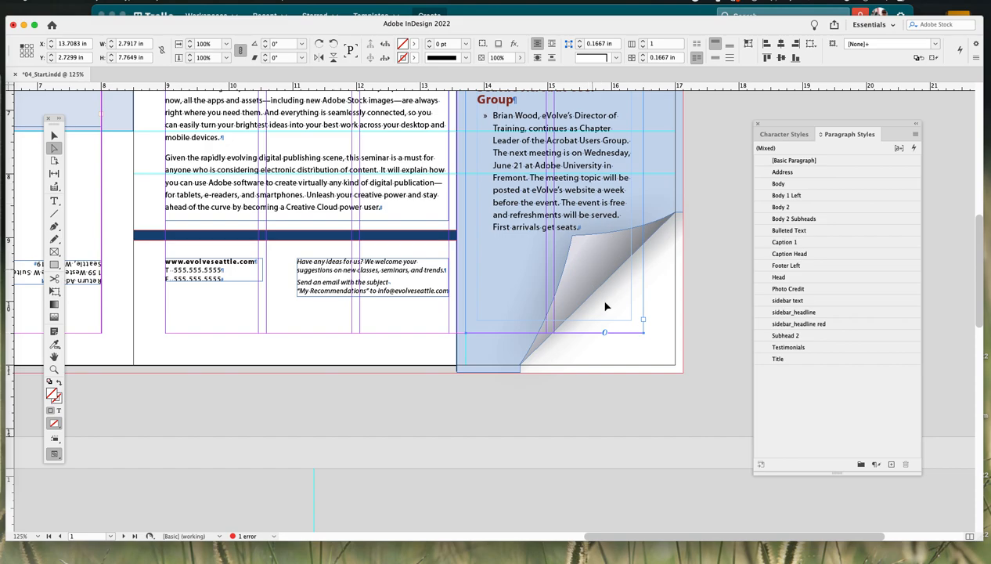
mouse_move(646, 333)
mouse_down()
mouse_move(648, 346)
mouse_move(633, 327)
mouse_move(658, 328)
mouse_move(656, 343)
mouse_up()
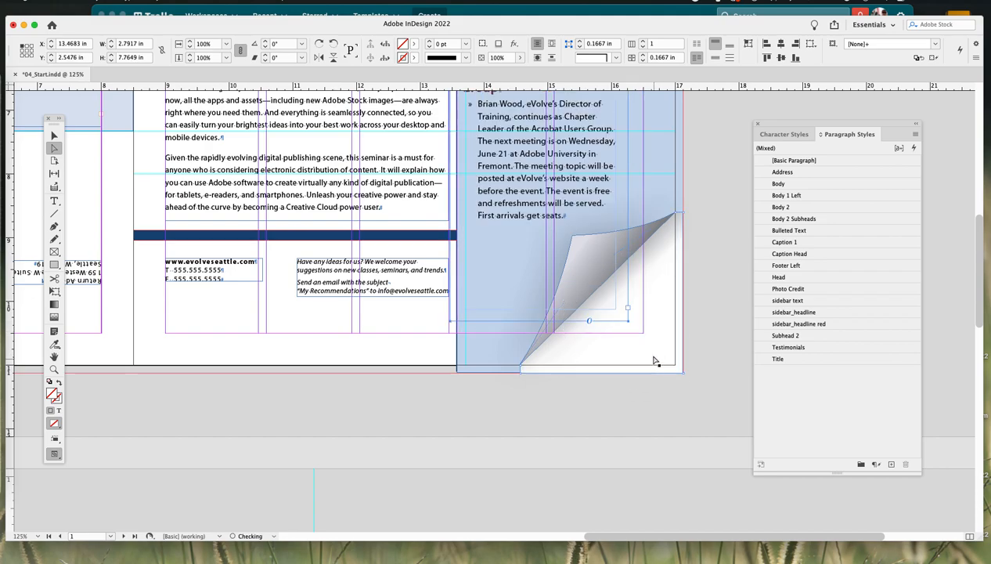
key(super+z)
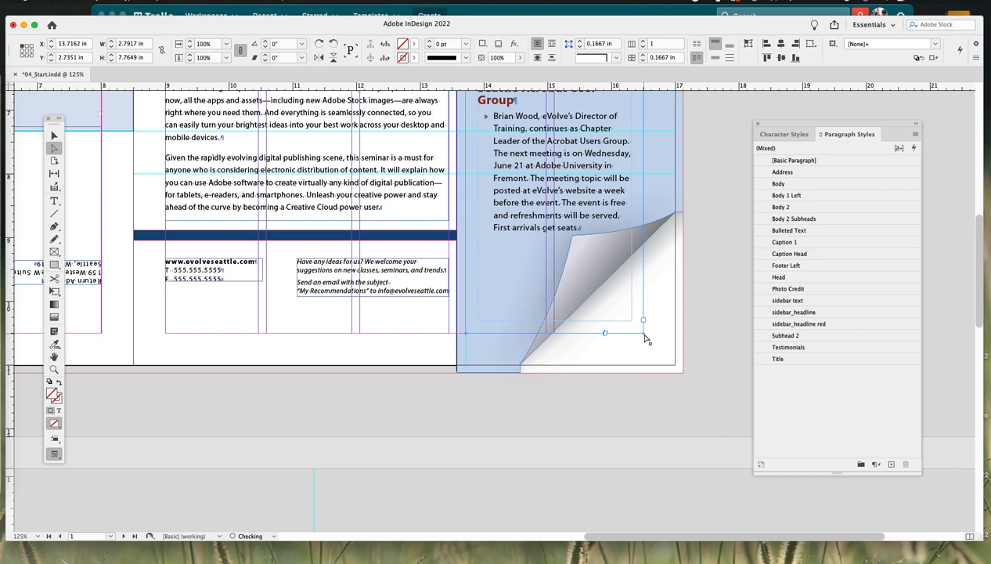
click(645, 336)
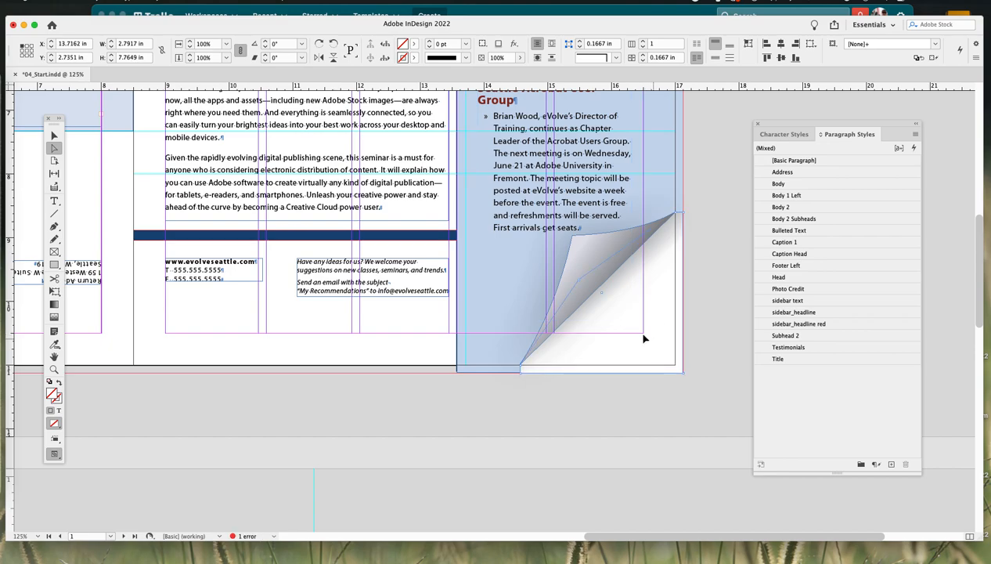
click(644, 336)
click(644, 337)
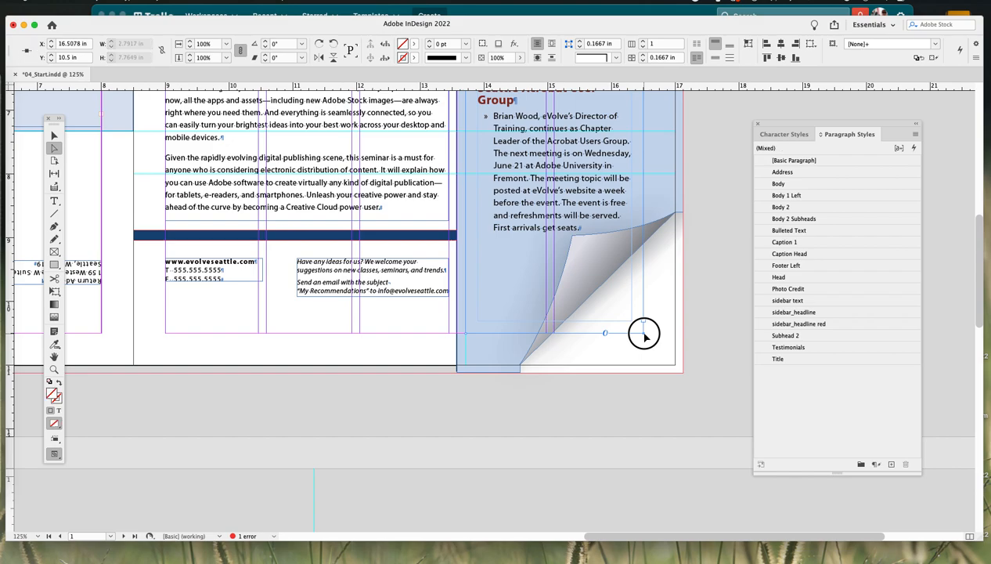
drag(648, 340, 644, 169)
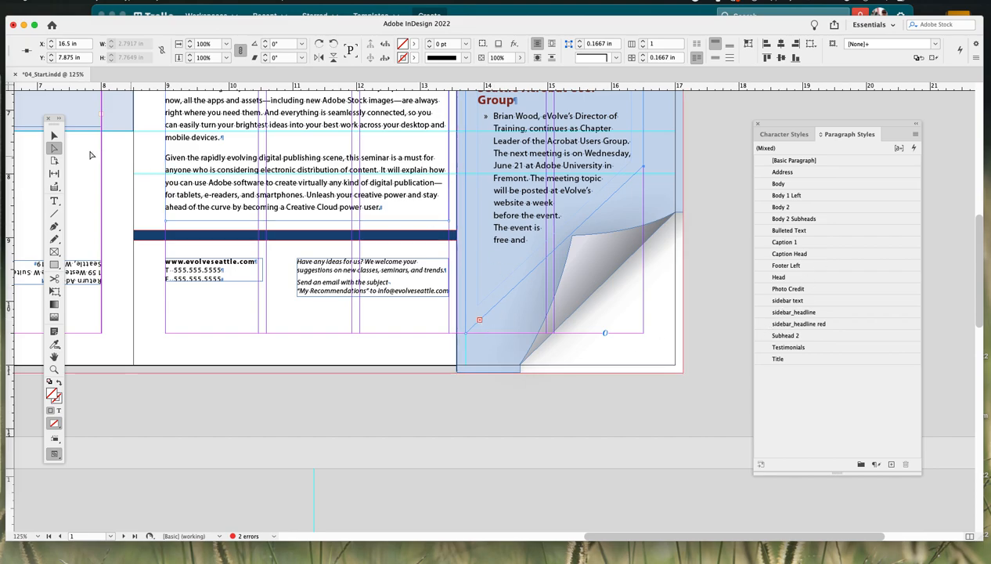
click(54, 136)
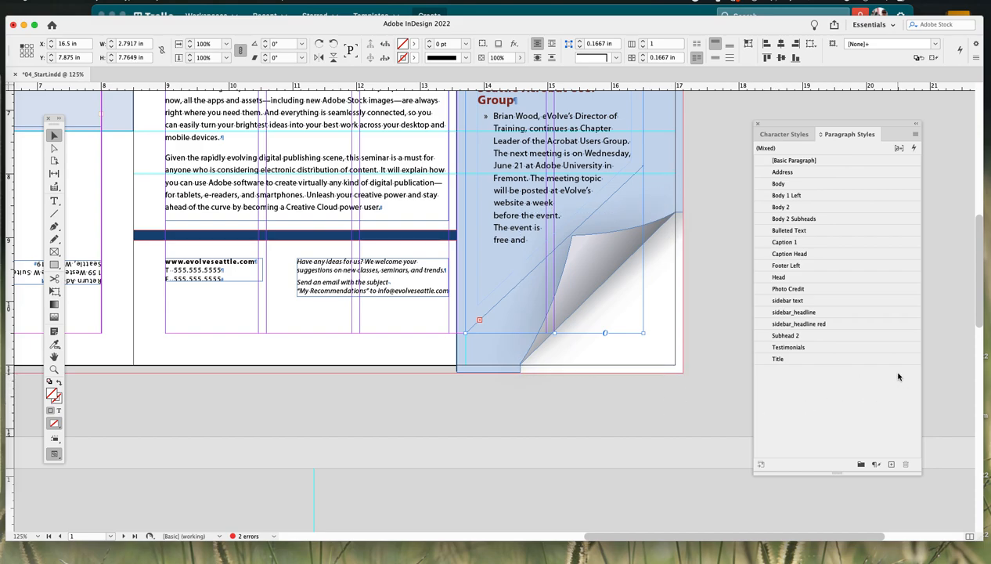
- Set the staff bios text frame on the back page to 3 columns in Text Frame Options
drag(621, 538, 485, 538)
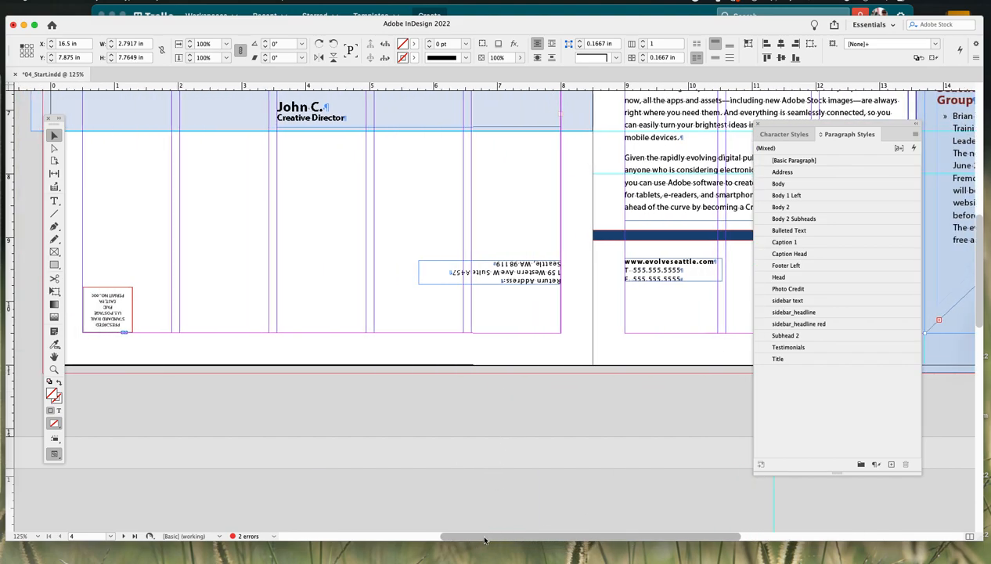
drag(474, 193, 467, 415)
click(454, 224)
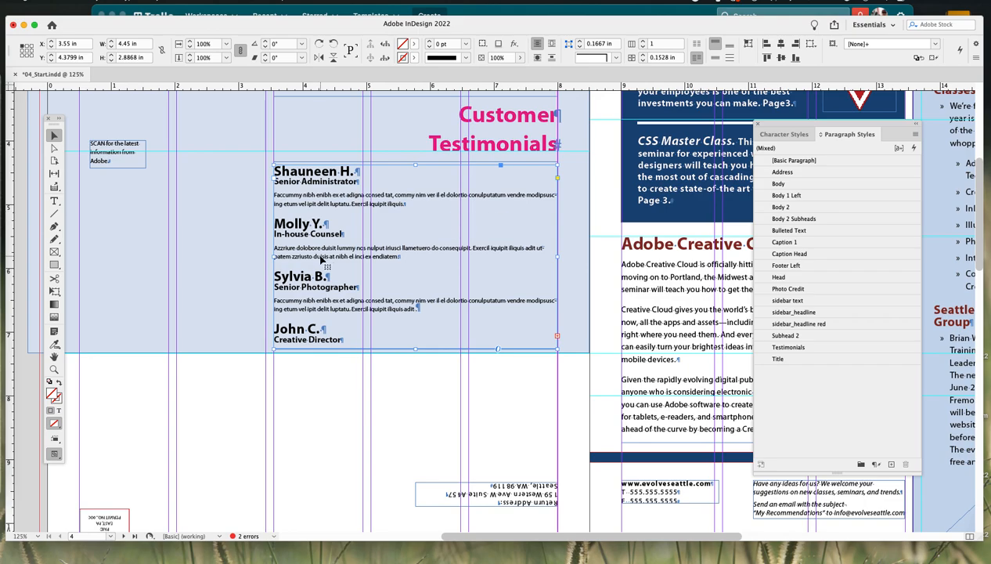
key(super+b)
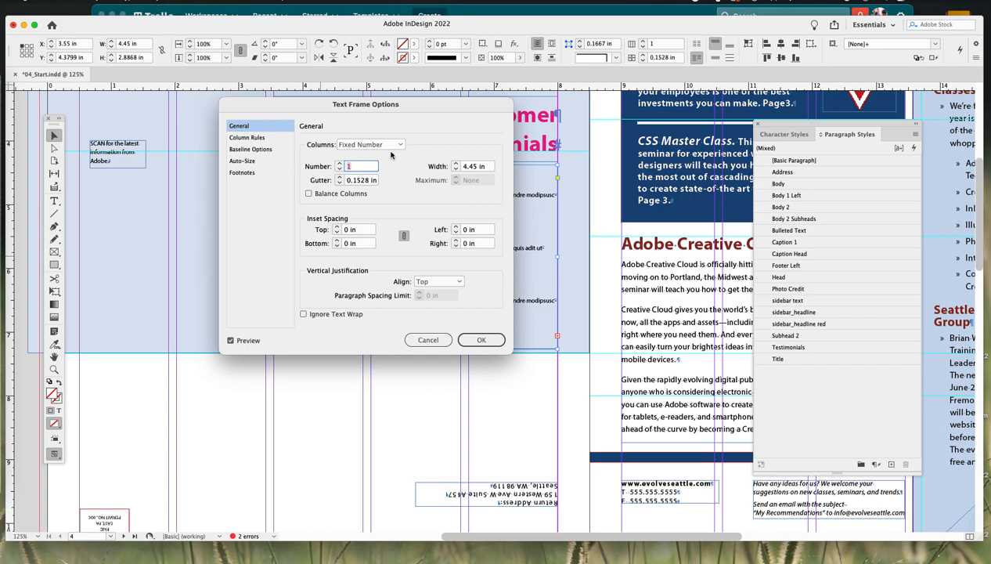
drag(401, 108, 581, 160)
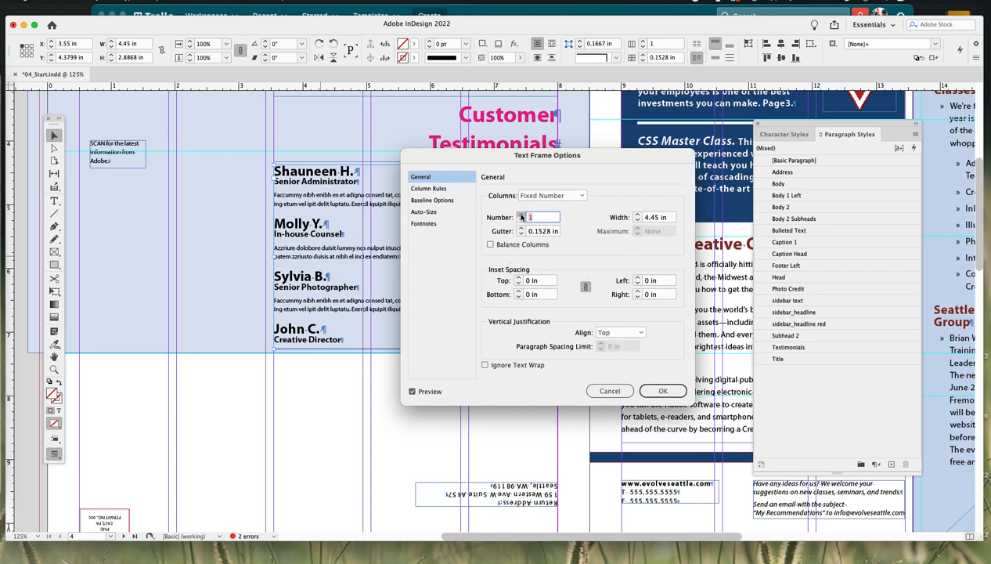
click(521, 215)
click(521, 215)
drag(578, 158, 783, 145)
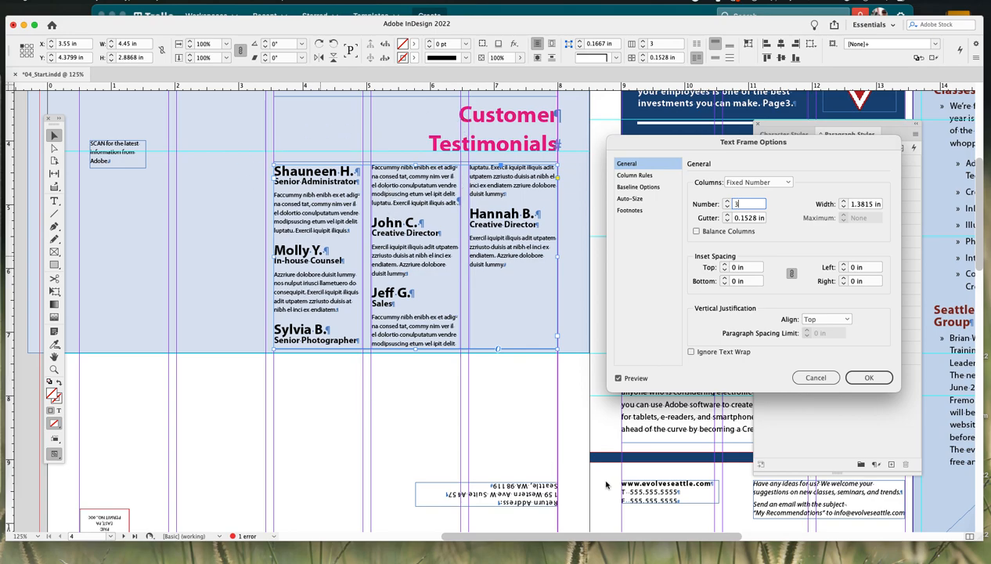
click(869, 378)
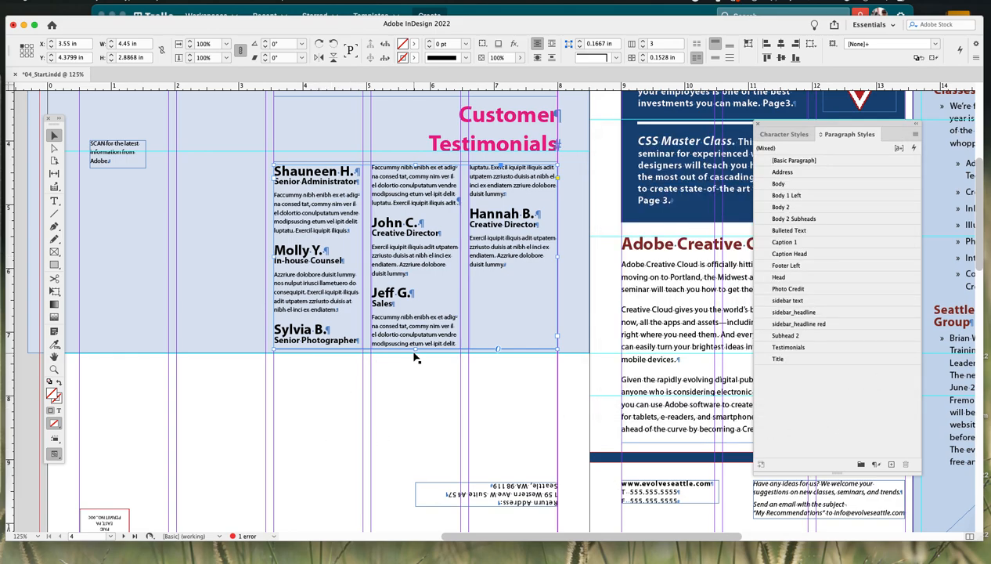
drag(411, 348, 415, 326)
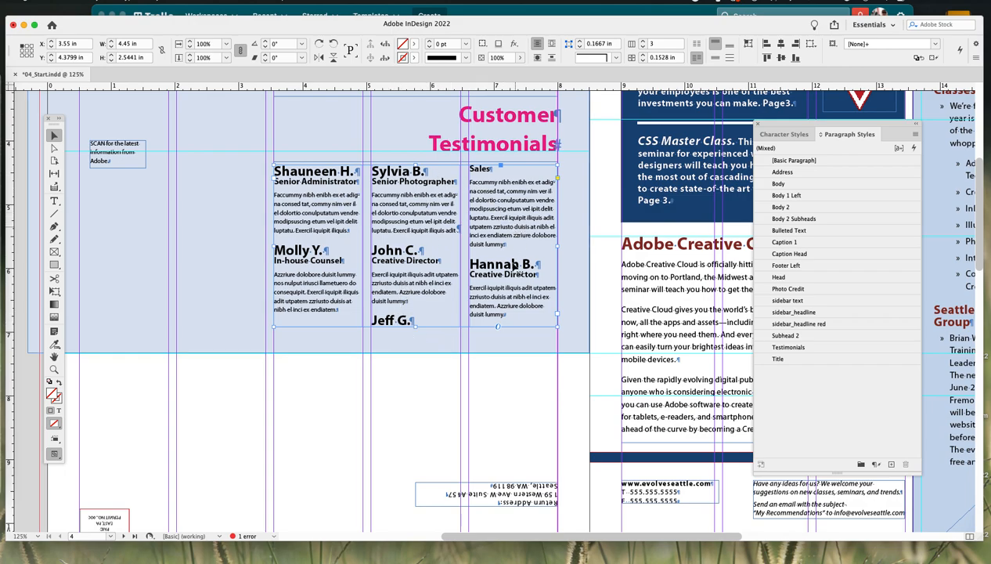
double_click(371, 318)
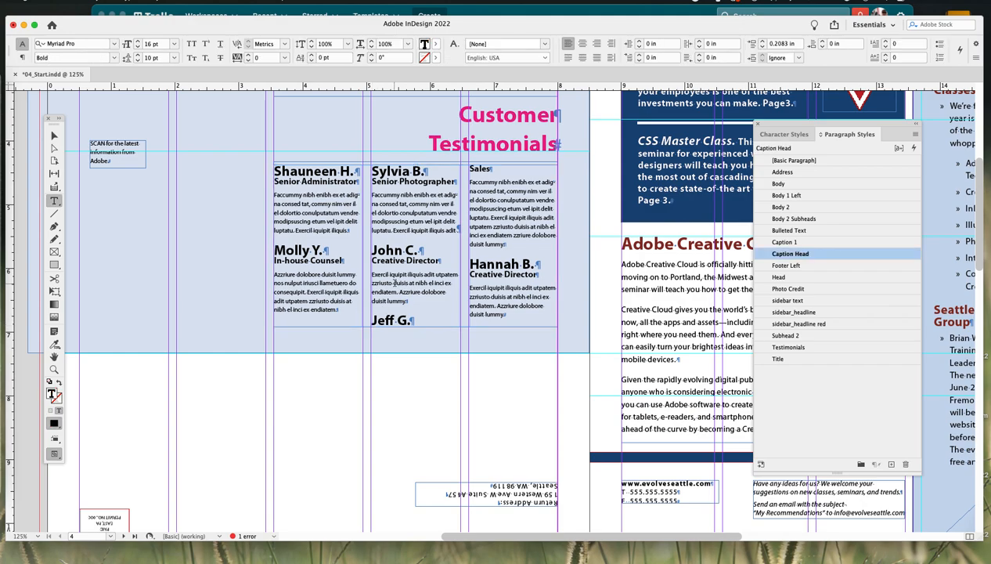
key(KP_Enter)
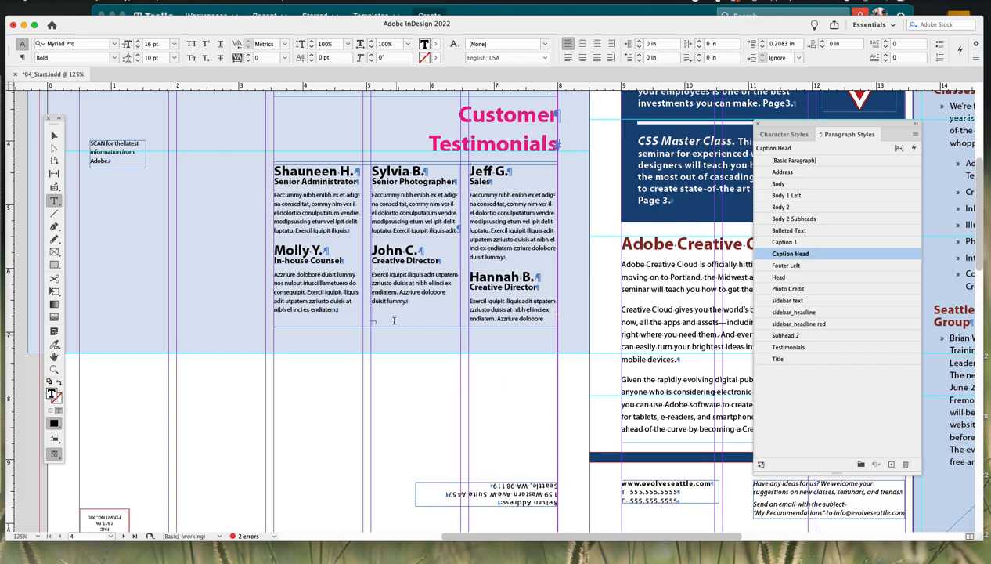
click(54, 136)
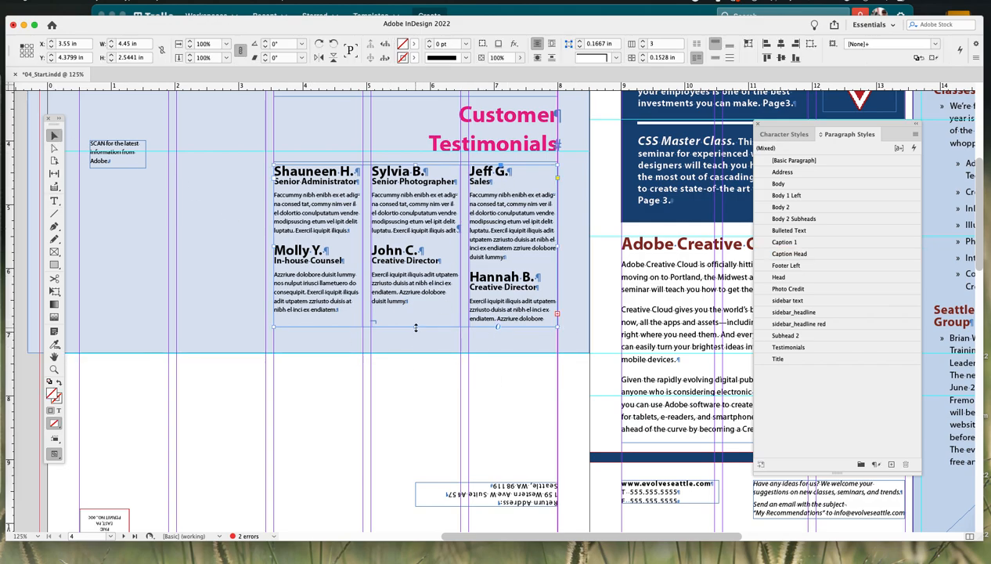
drag(415, 327, 419, 335)
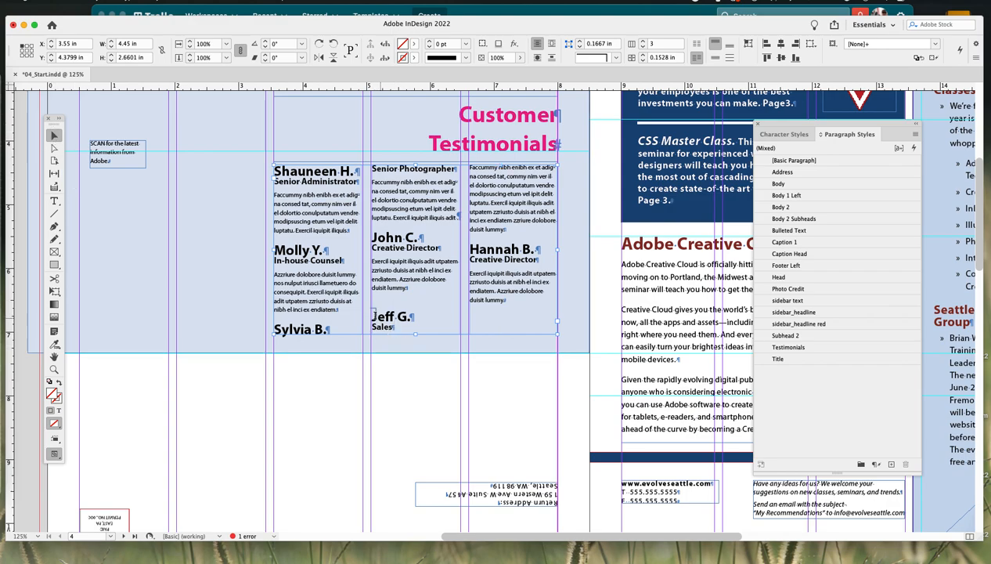
double_click(387, 322)
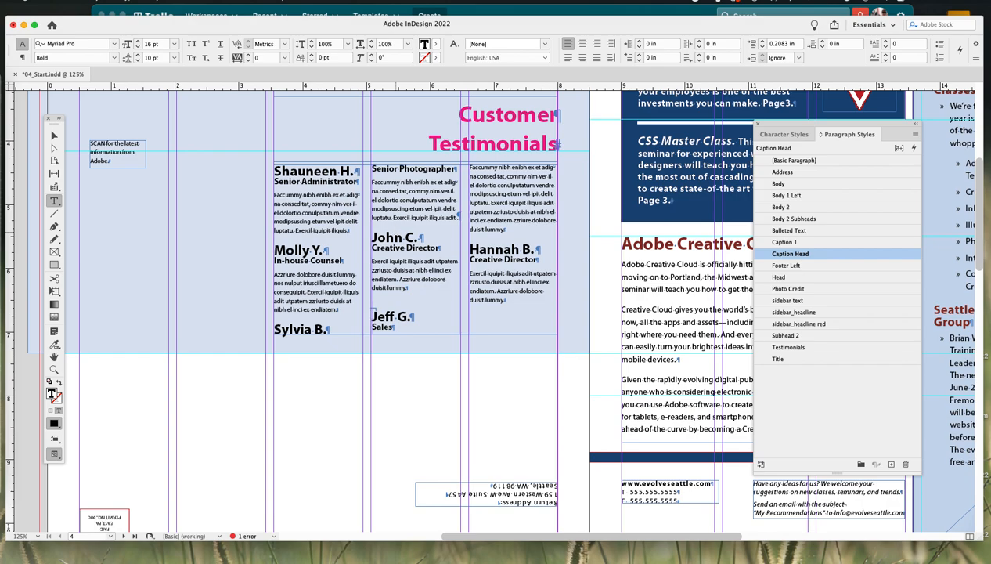
key(BackSpace)
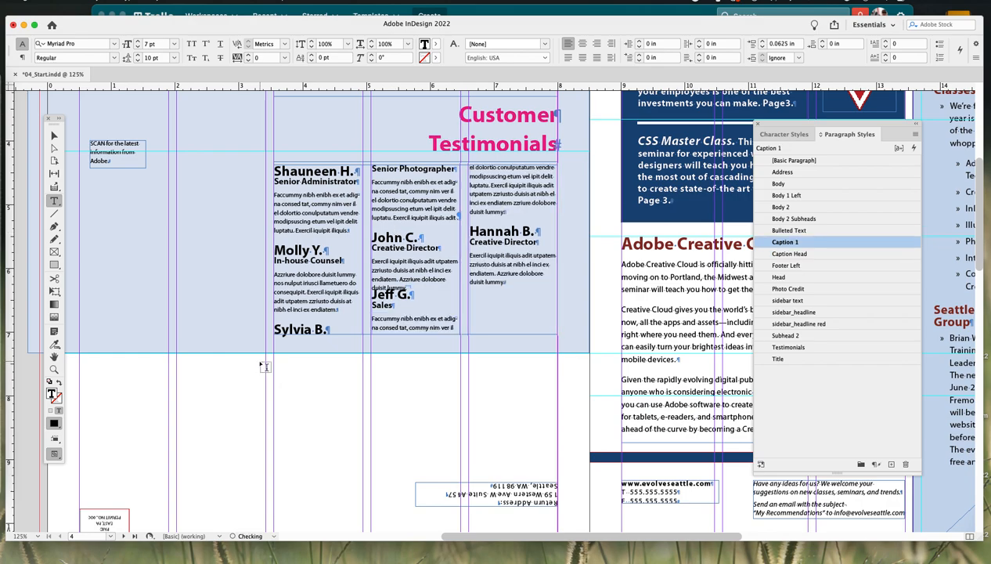
key(super+z)
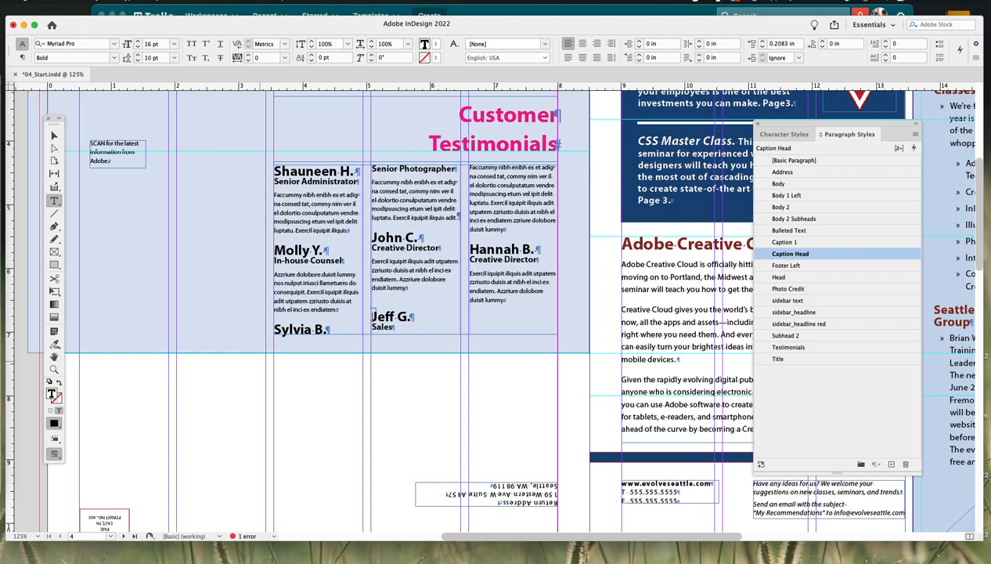
key(BackSpace)
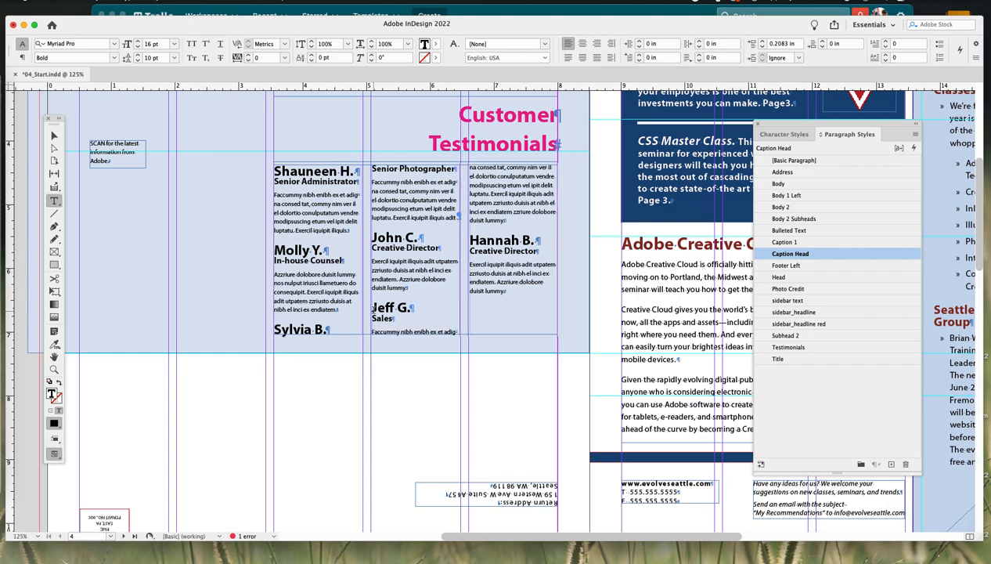
right_click(375, 311)
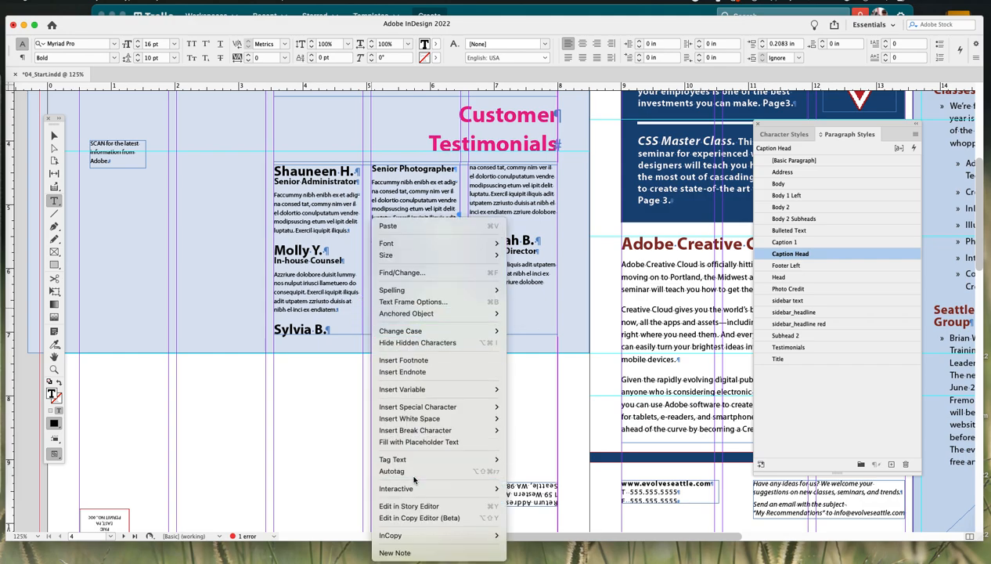
mouse_move(432, 433)
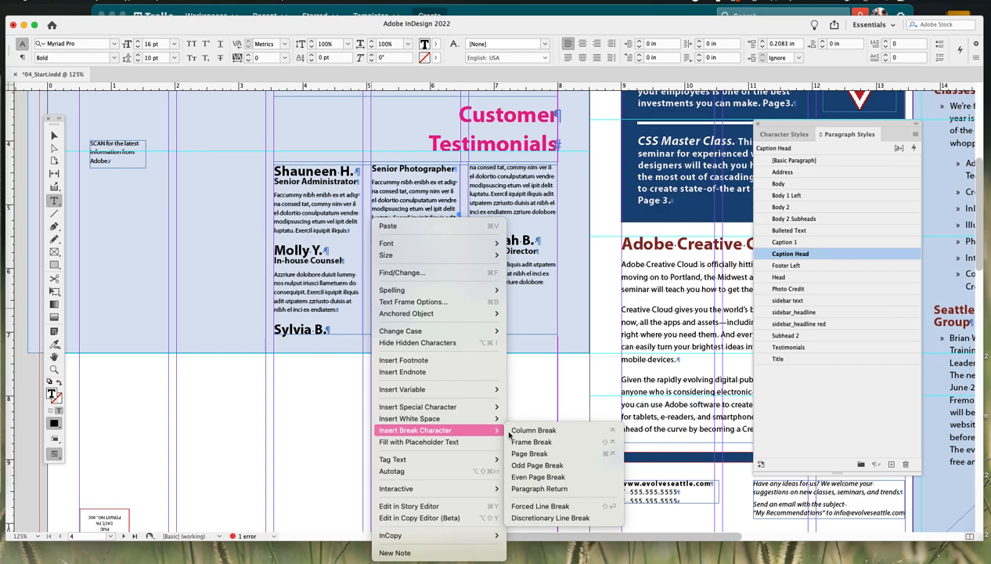
click(552, 431)
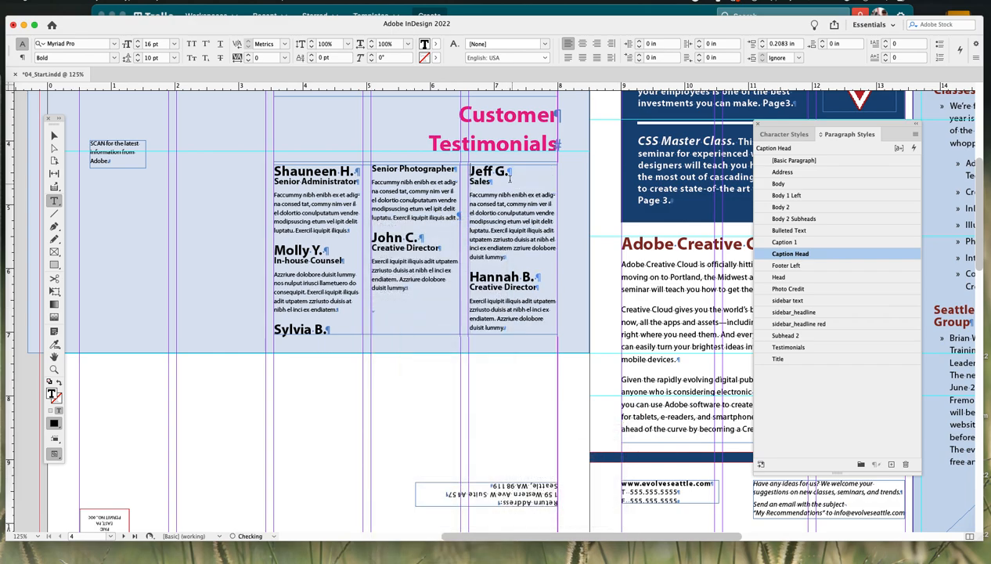
click(54, 136)
mouse_move(415, 336)
mouse_down()
mouse_move(414, 293)
mouse_move(415, 342)
mouse_up()
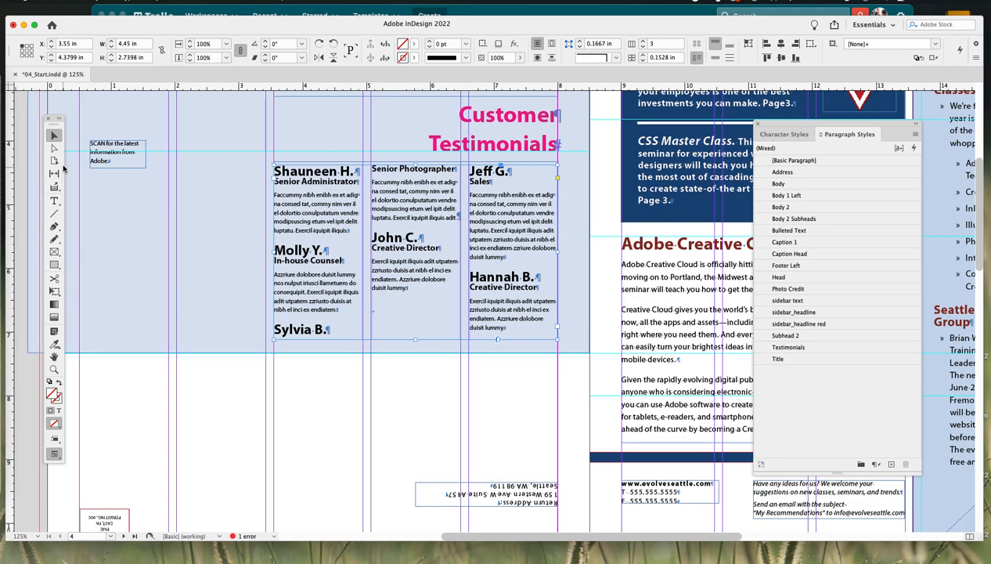
click(55, 203)
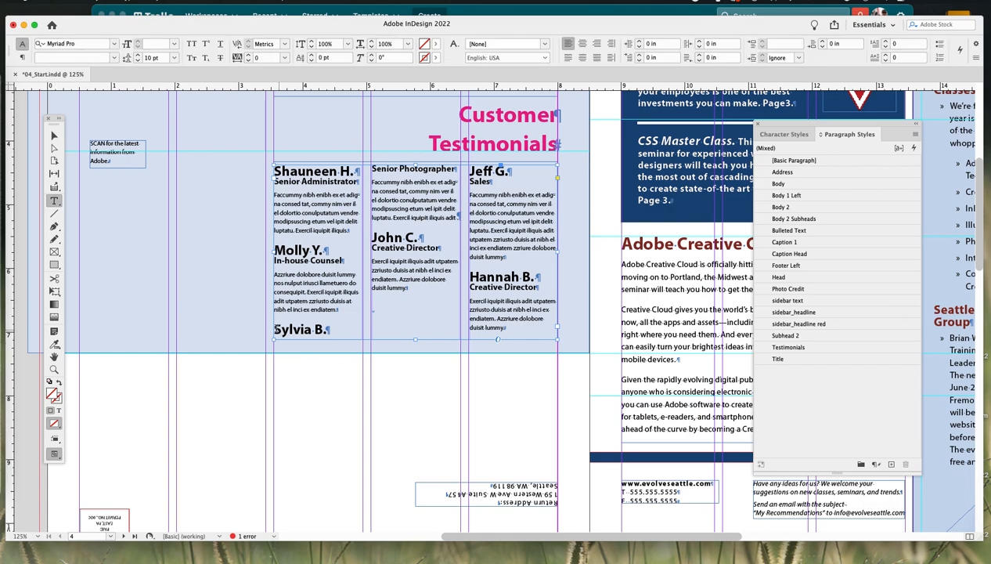
click(274, 328)
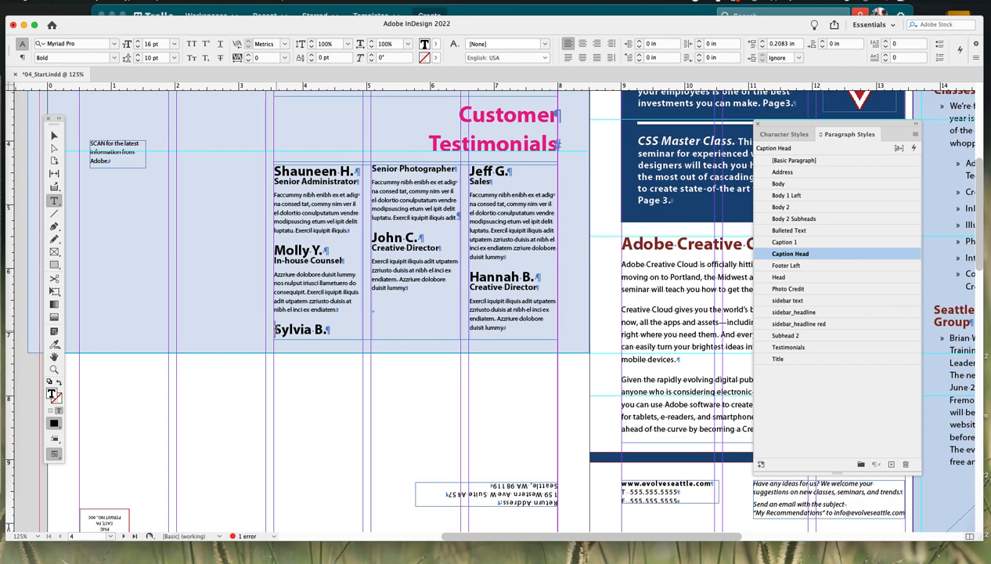
right_click(274, 329)
mouse_move(279, 333)
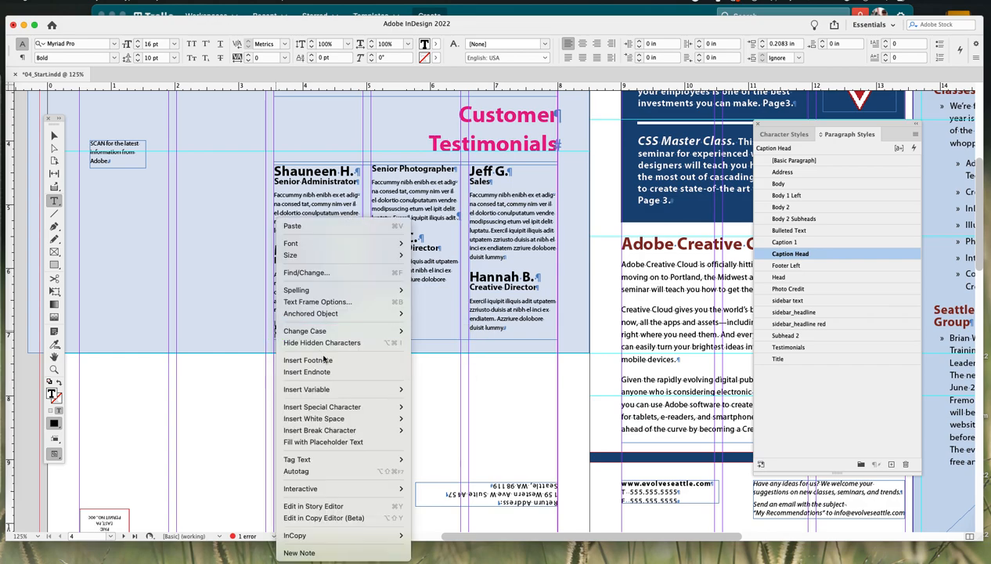
mouse_move(348, 423)
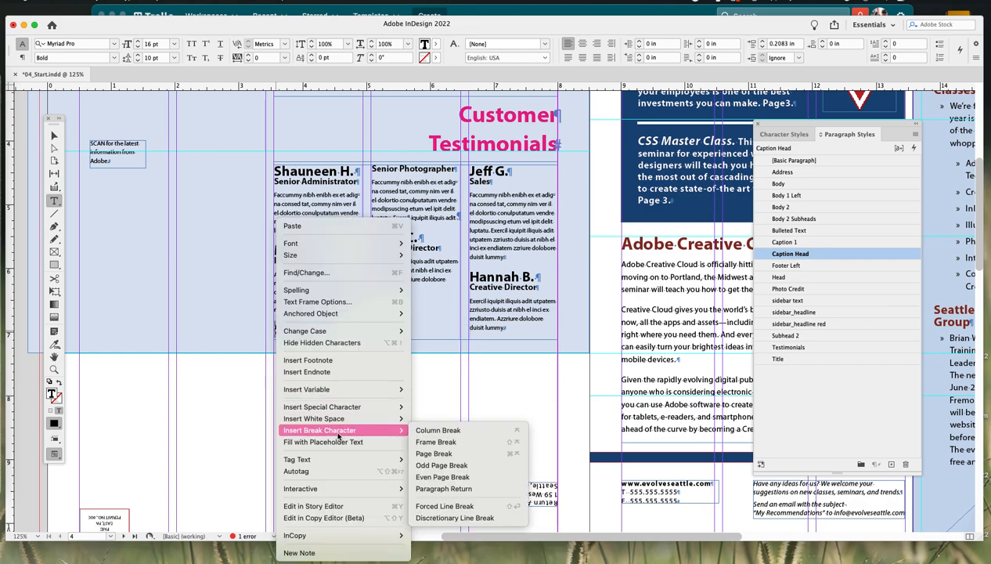
click(459, 433)
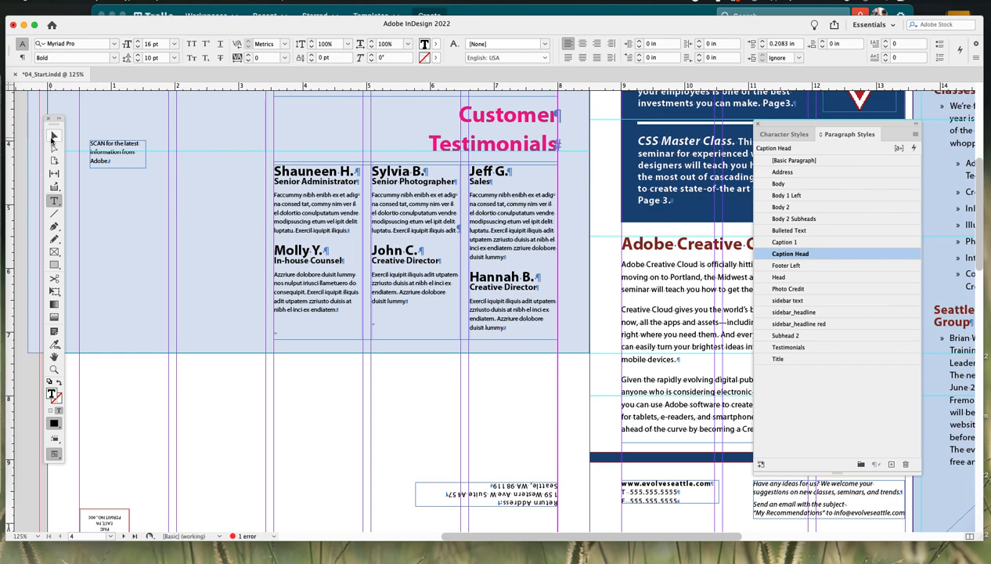
click(54, 136)
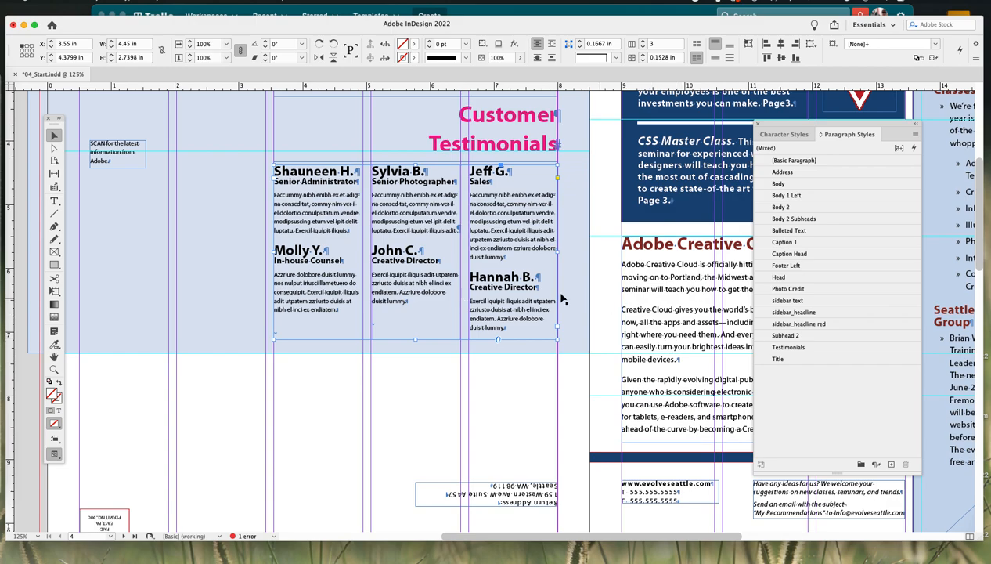
click(402, 399)
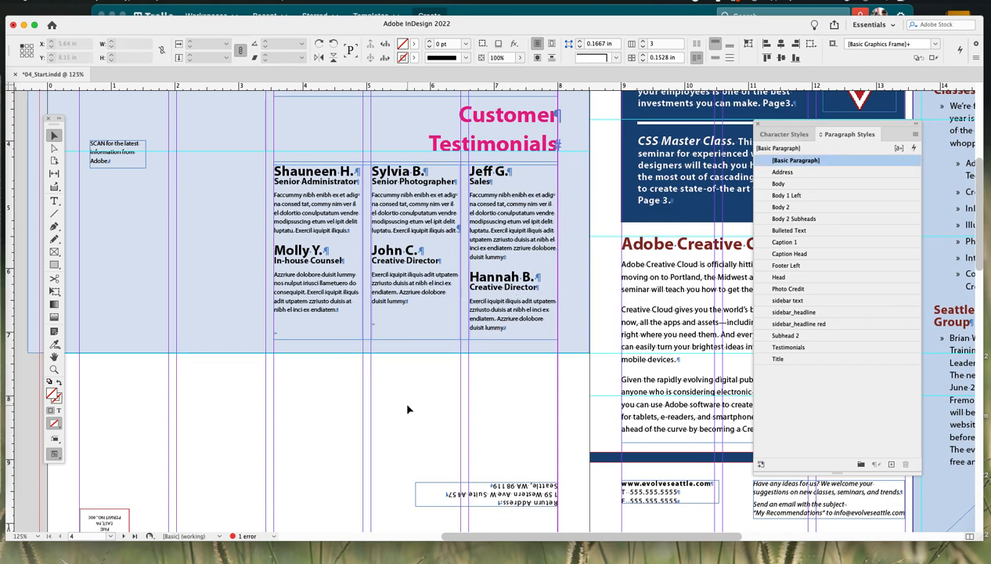